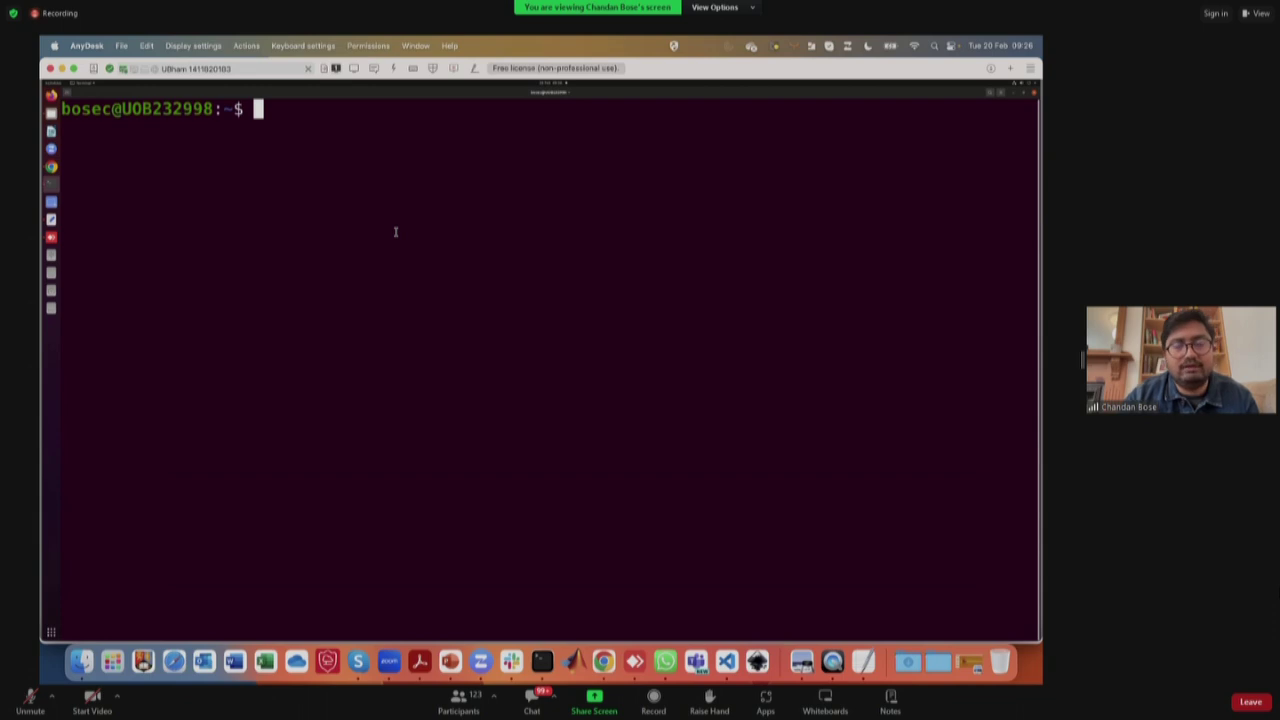
# Start an OpenFOAM shell session with the openfoam2306 command.
pyautogui.write('open')
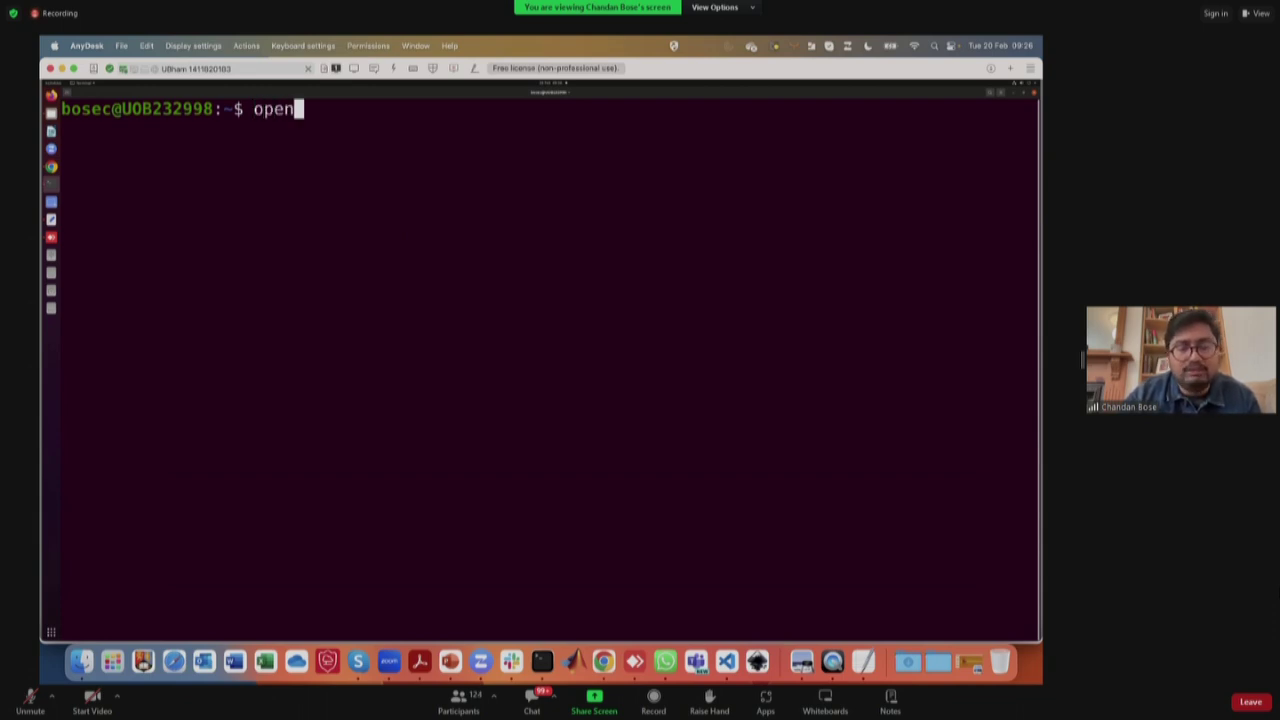
pyautogui.write('foam2306')
pyautogui.press('Return')
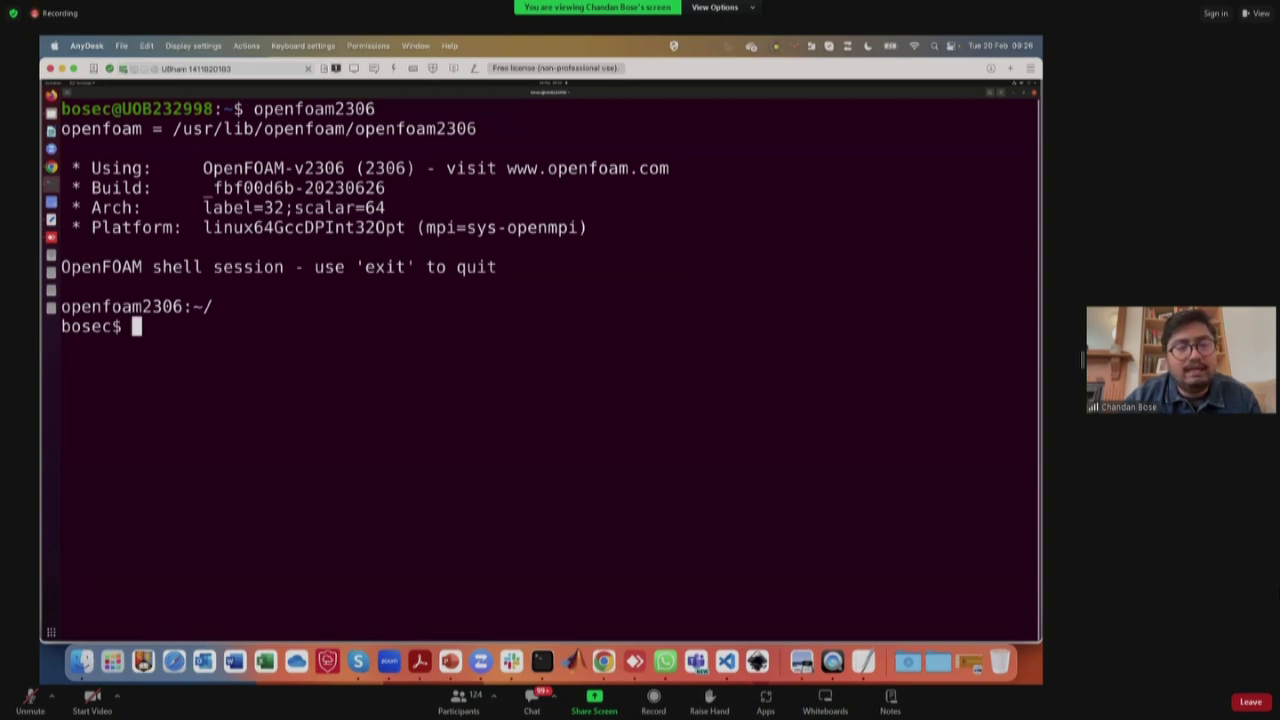
# Change to the OpenFOAM installation directory using the $WM_PROJECT_DIR variable.
pyautogui.write('cd ')
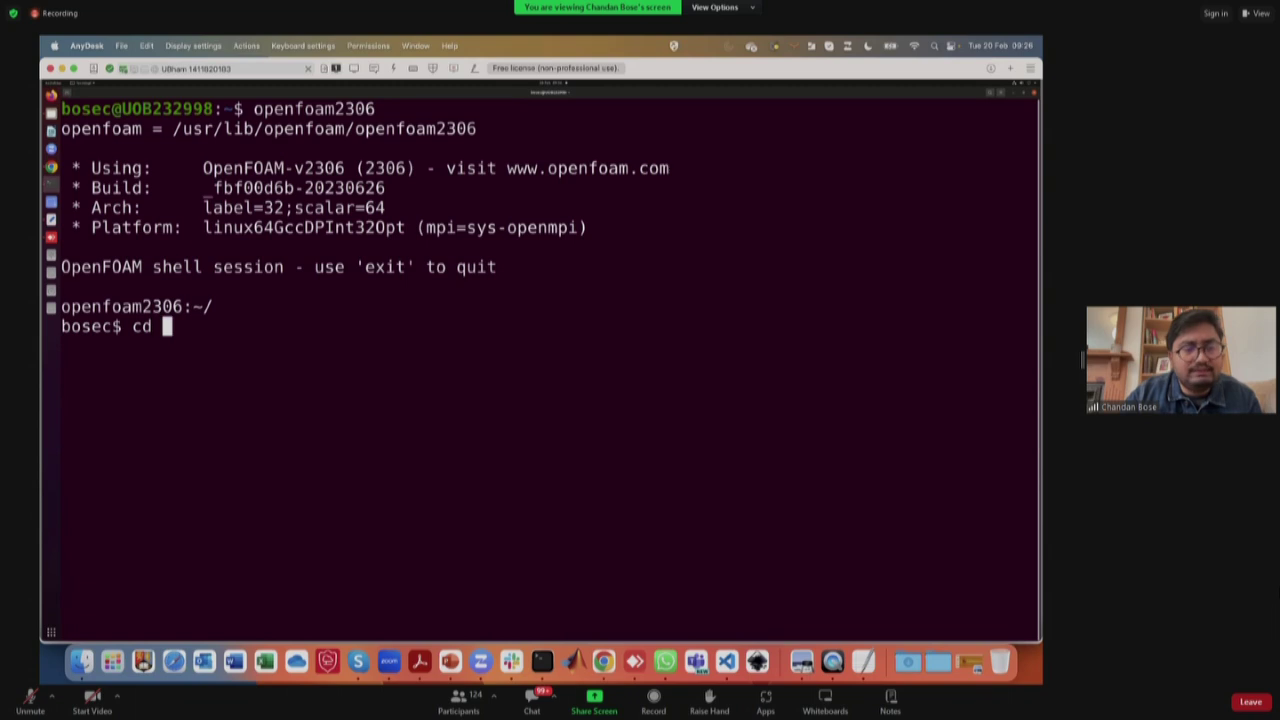
pyautogui.write('$W')
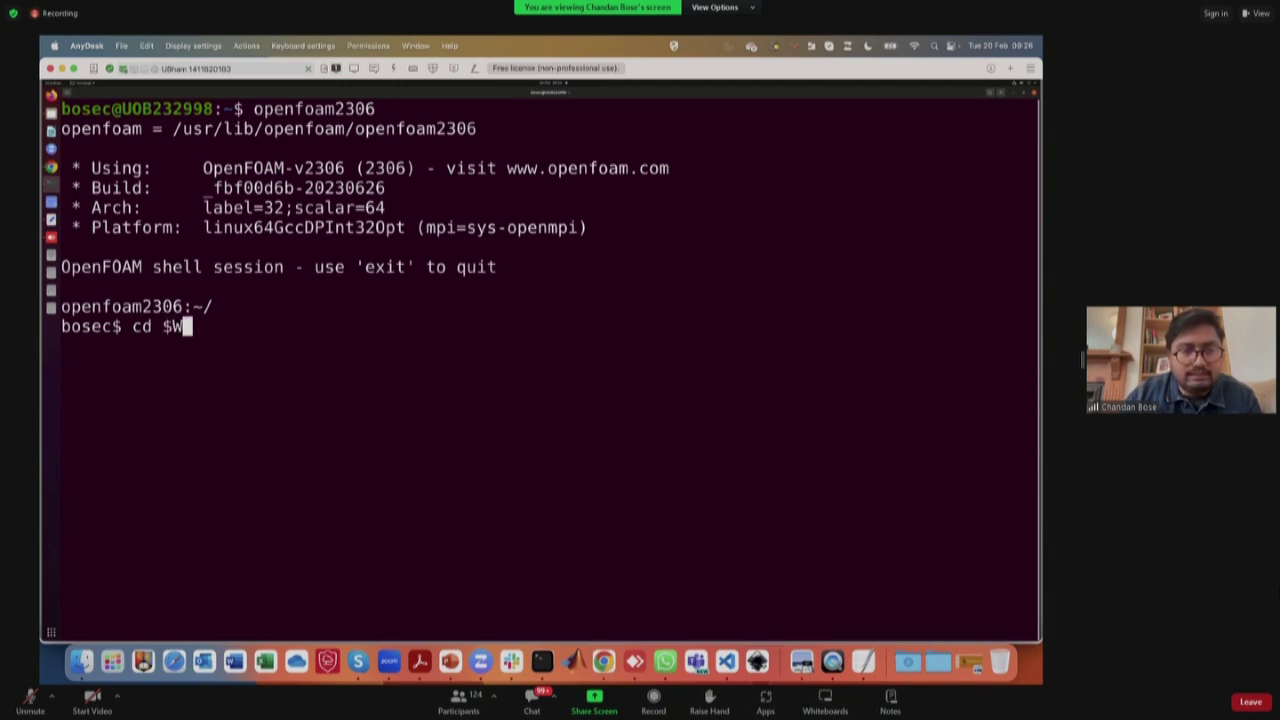
pyautogui.write('M_')
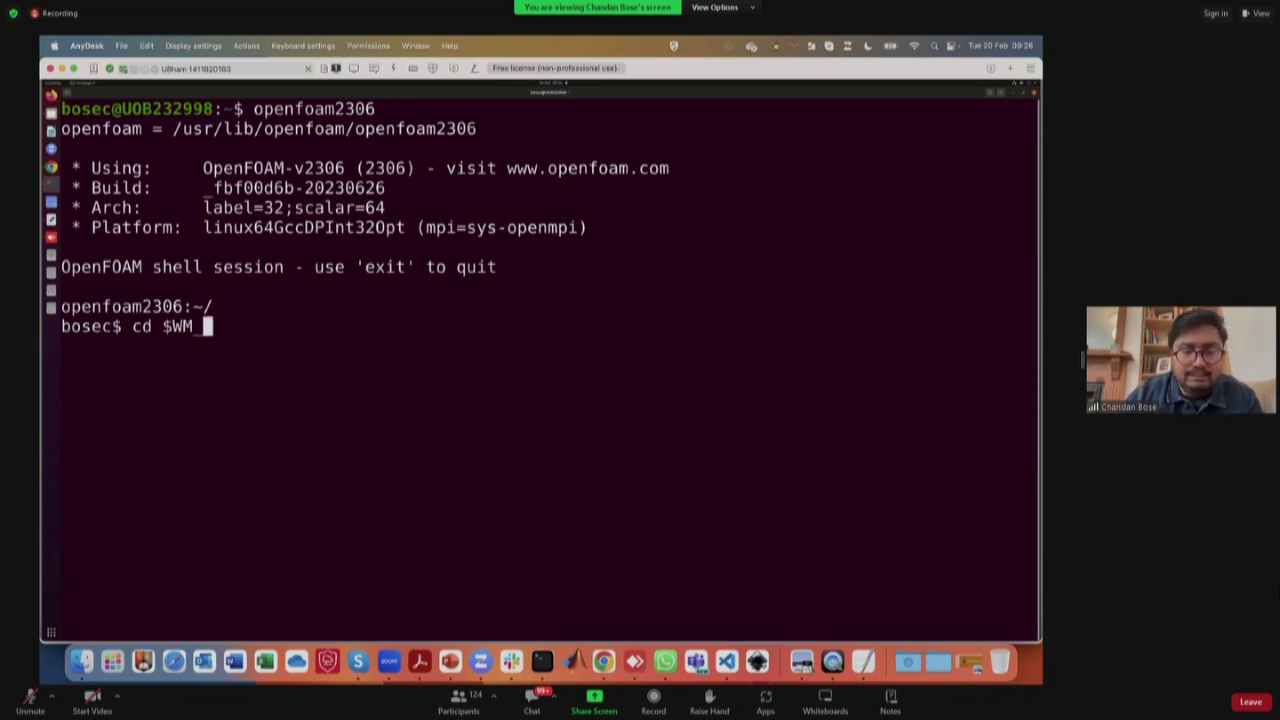
pyautogui.write('PR')
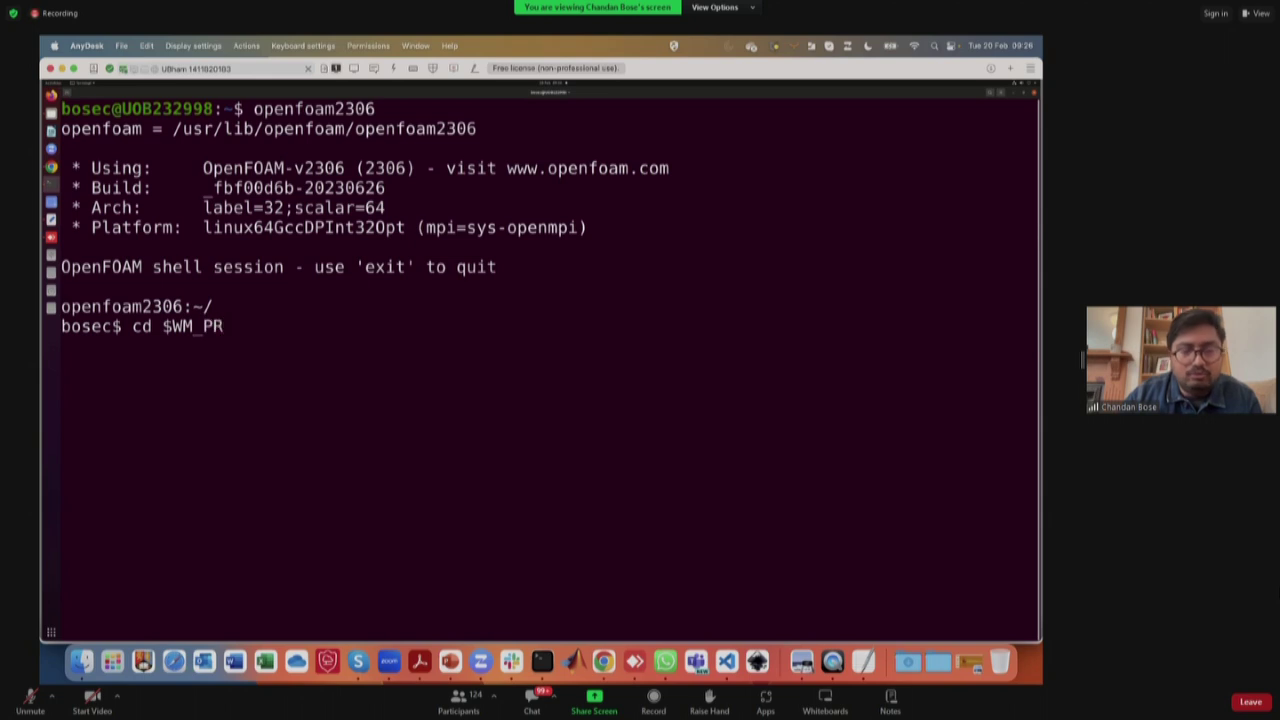
pyautogui.write('OJECT_DIR')
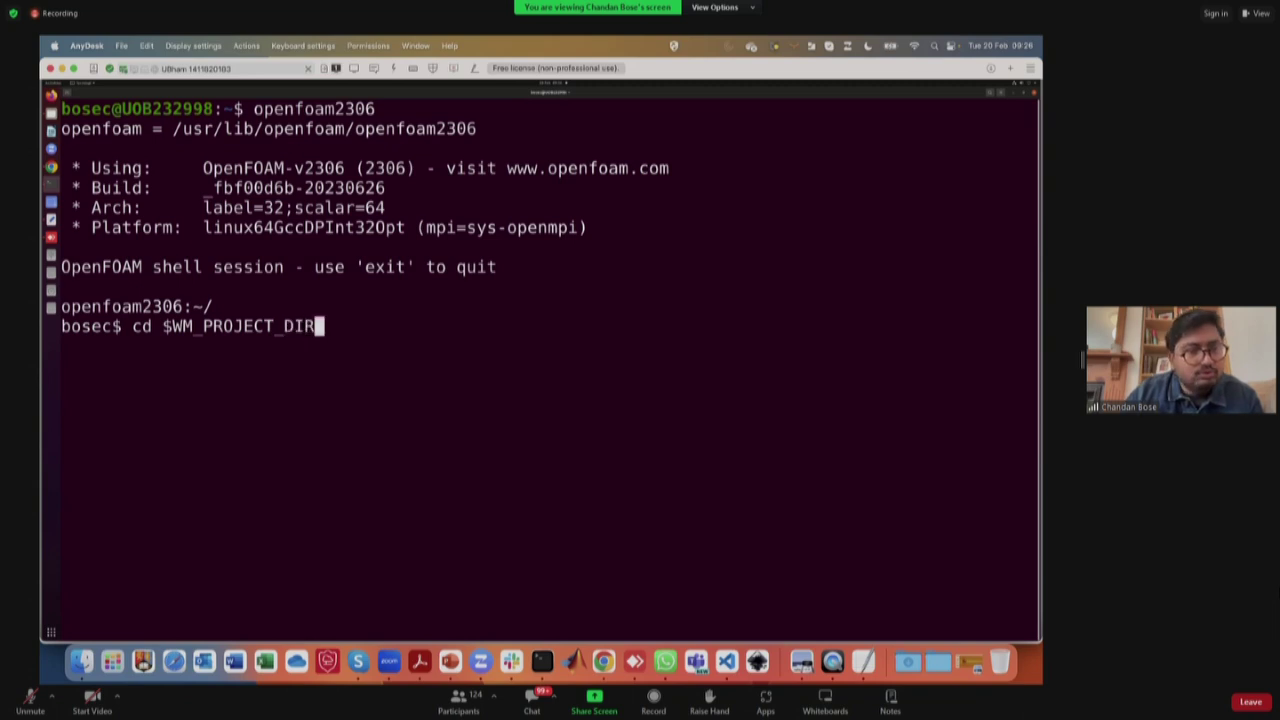
pyautogui.press('Return')
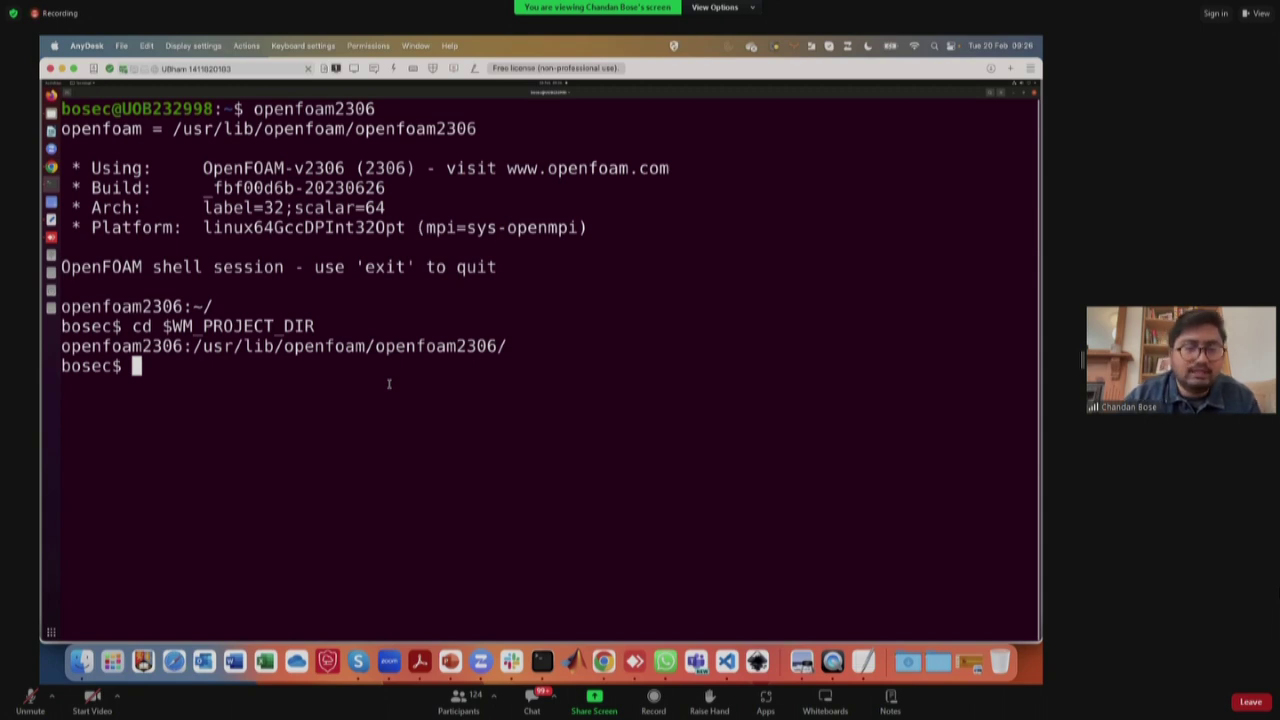
# List the contents of the OpenFOAM project directory.
pyautogui.write('LS')
pyautogui.press('Return')
pyautogui.write('ls')
pyautogui.press('Return')
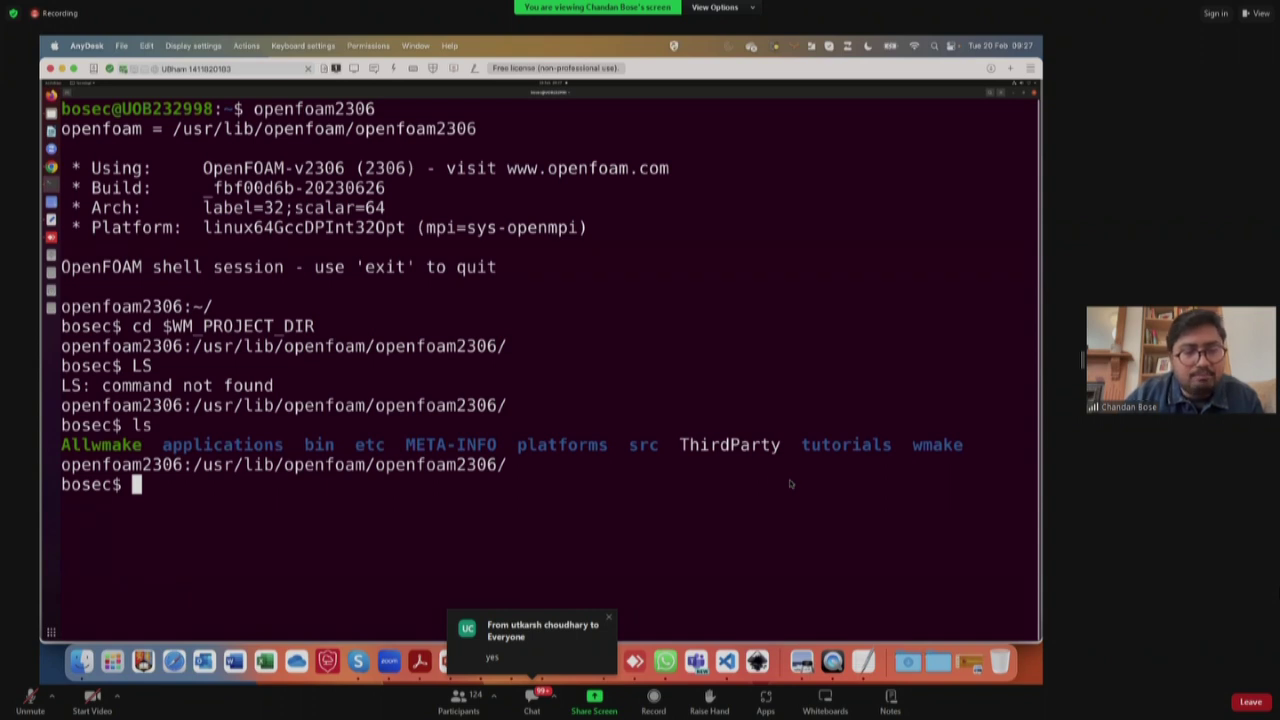
pyautogui.write('cd')
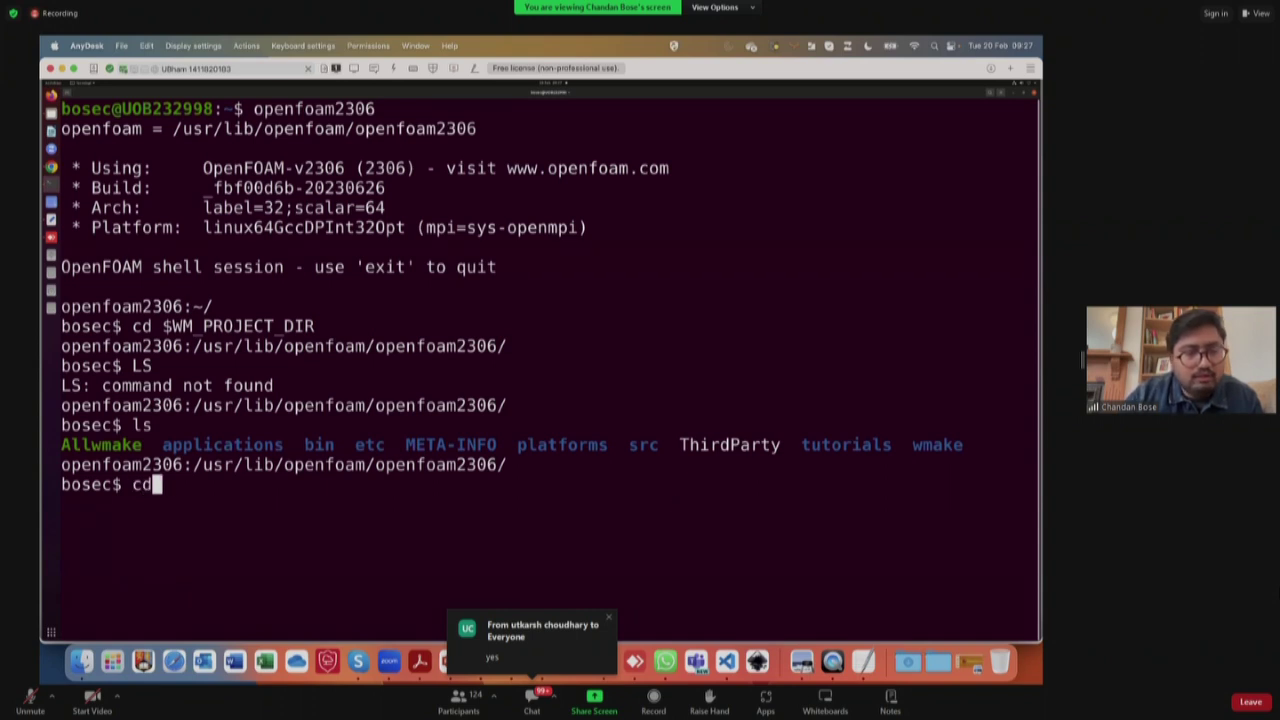
pyautogui.write(' appl')
pyautogui.press('BackSpace')
pyautogui.press('BackSpace')
pyautogui.press('BackSpace')
pyautogui.press('BackSpace')
pyautogui.press('BackSpace')
pyautogui.press('BackSpace')
pyautogui.press('BackSpace')
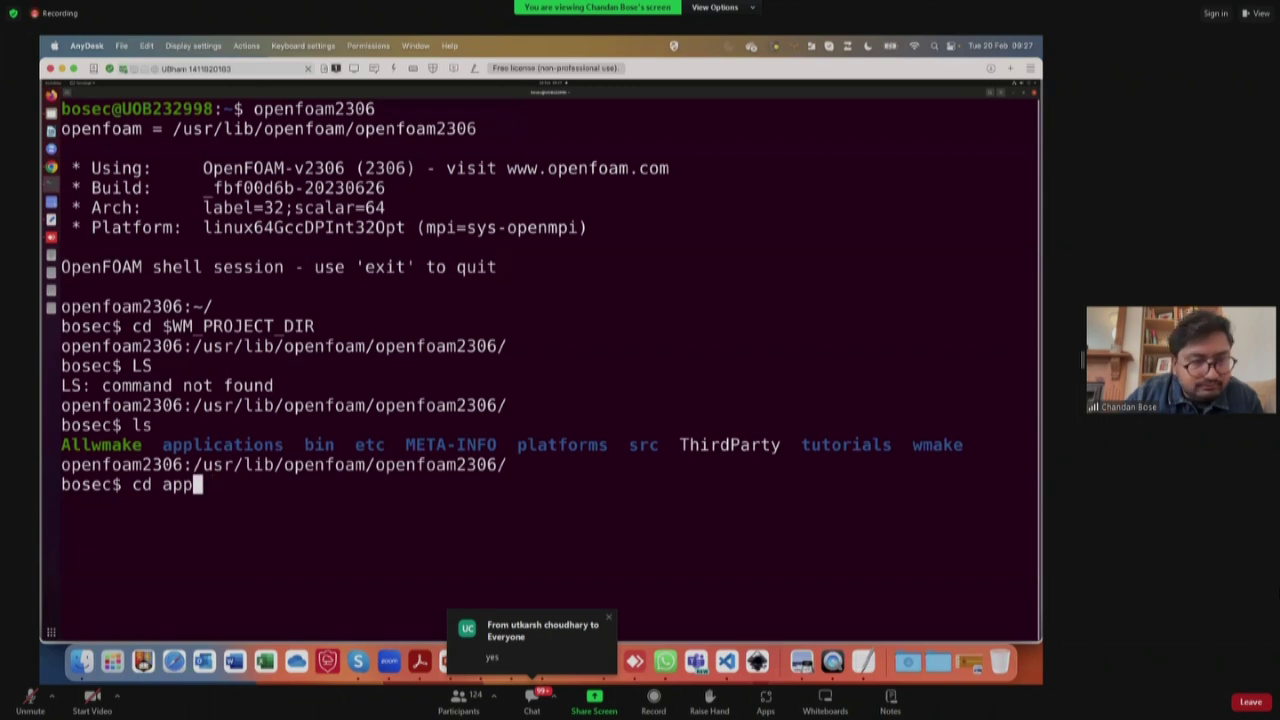
# List the project directory once more and change into its applications directory.
pyautogui.write('ls')
pyautogui.press('Return')
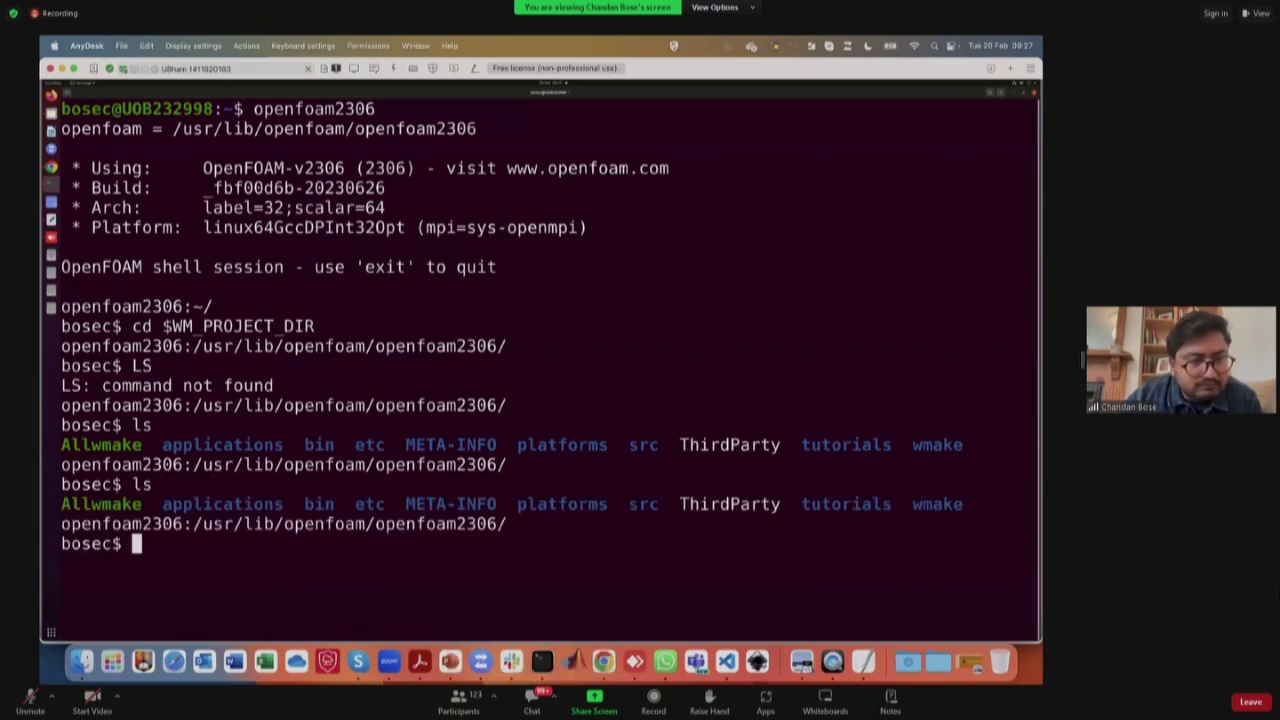
pyautogui.write('cd app')
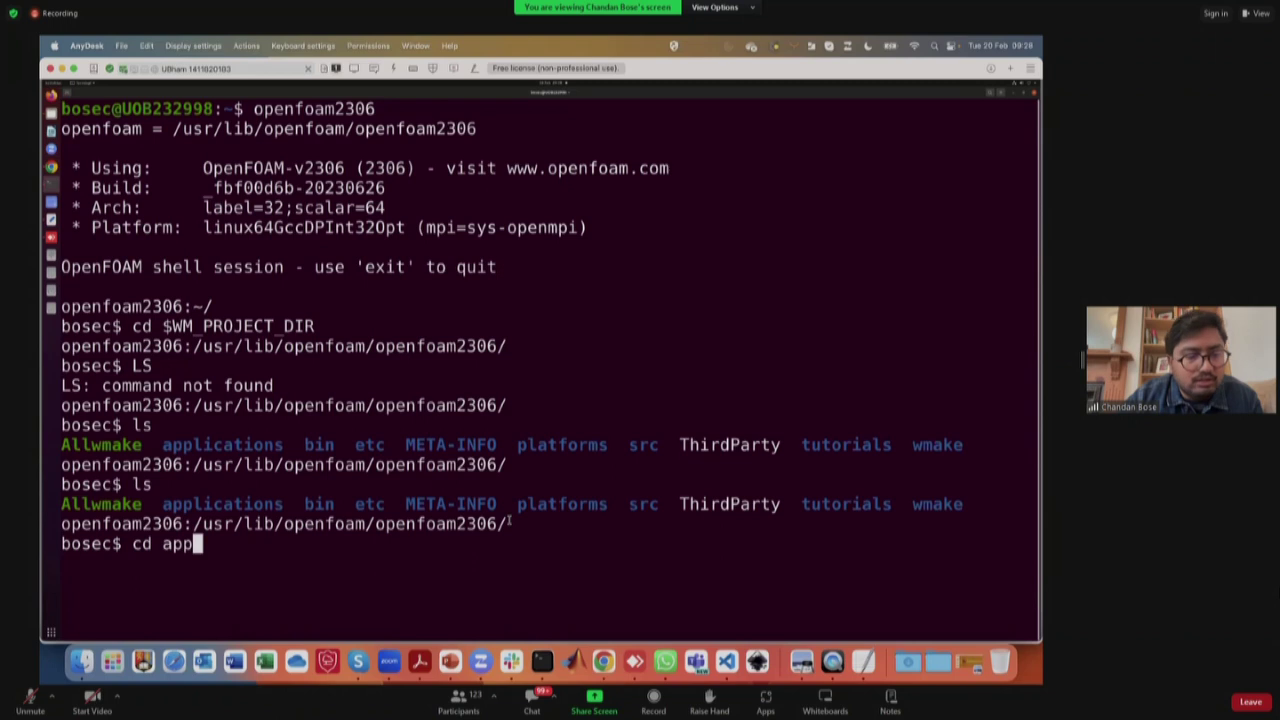
pyautogui.write('lic')
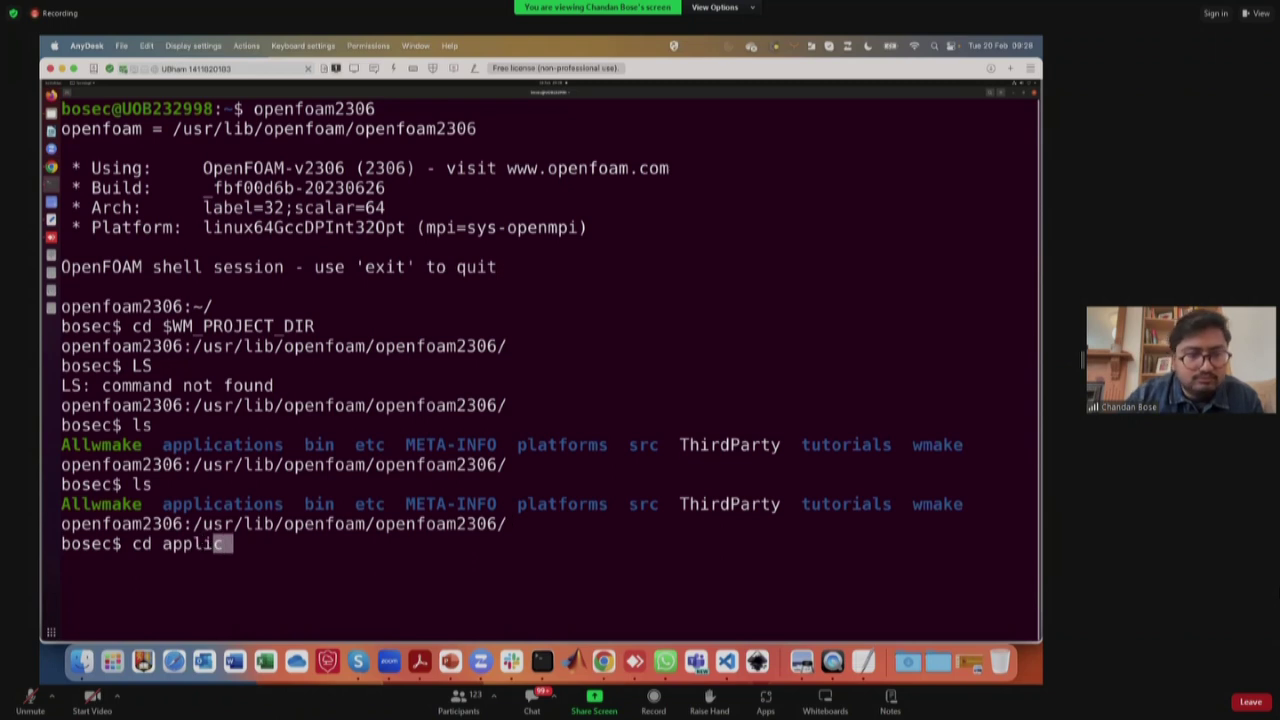
pyautogui.write('atio')
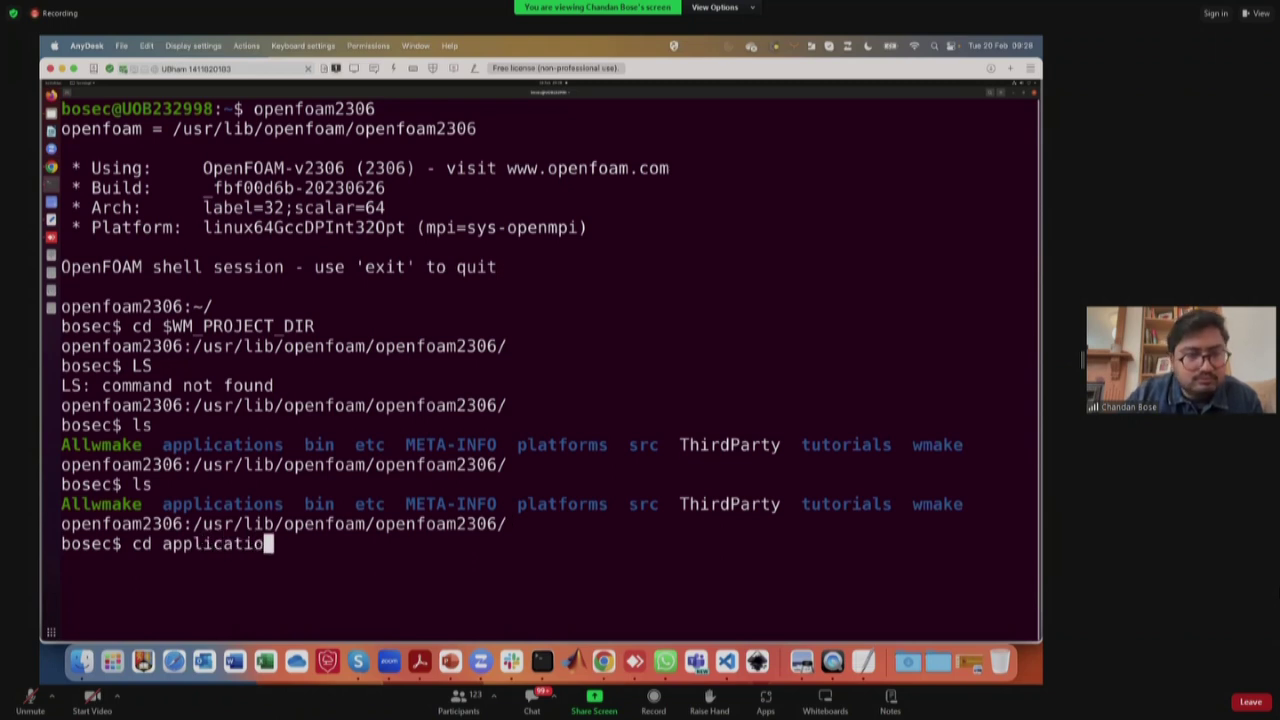
pyautogui.write('bs')
pyautogui.press('BackSpace')
pyautogui.press('BackSpace')
pyautogui.write('ns')
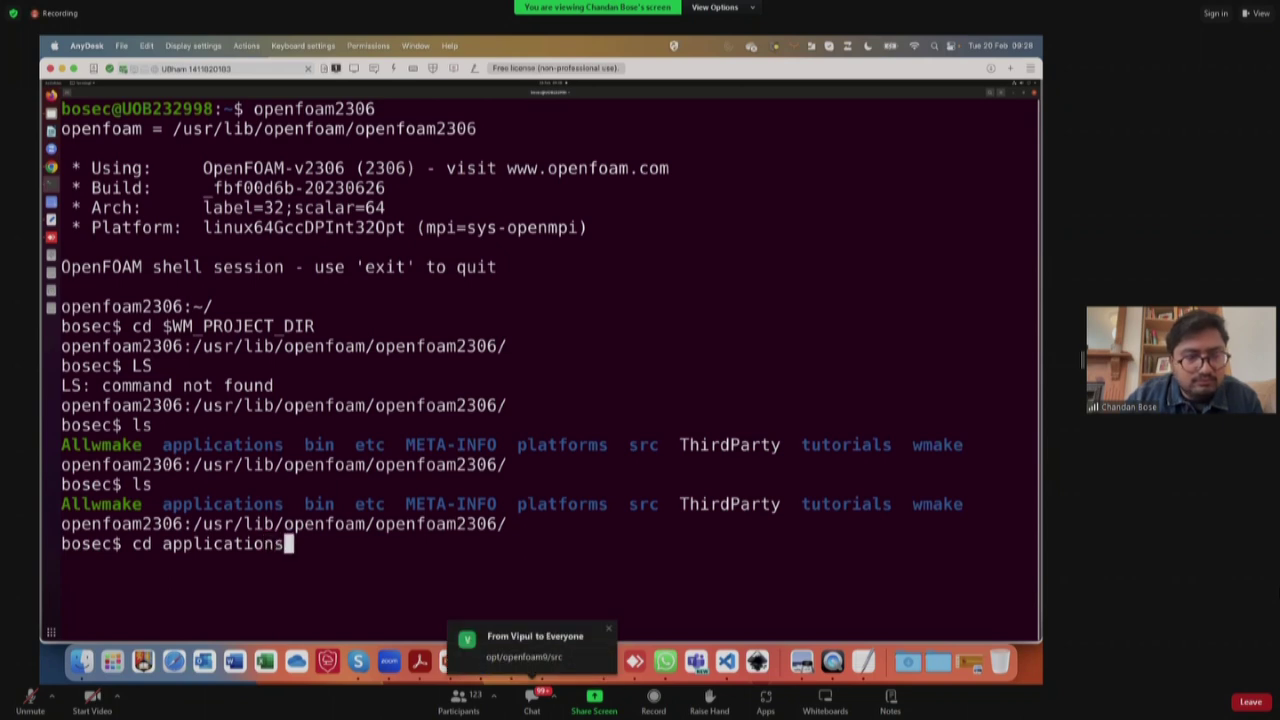
pyautogui.press('Return')
# List the contents of the applications directory and change into its solvers subdirectory.
pyautogui.write('ls')
pyautogui.press('Return')
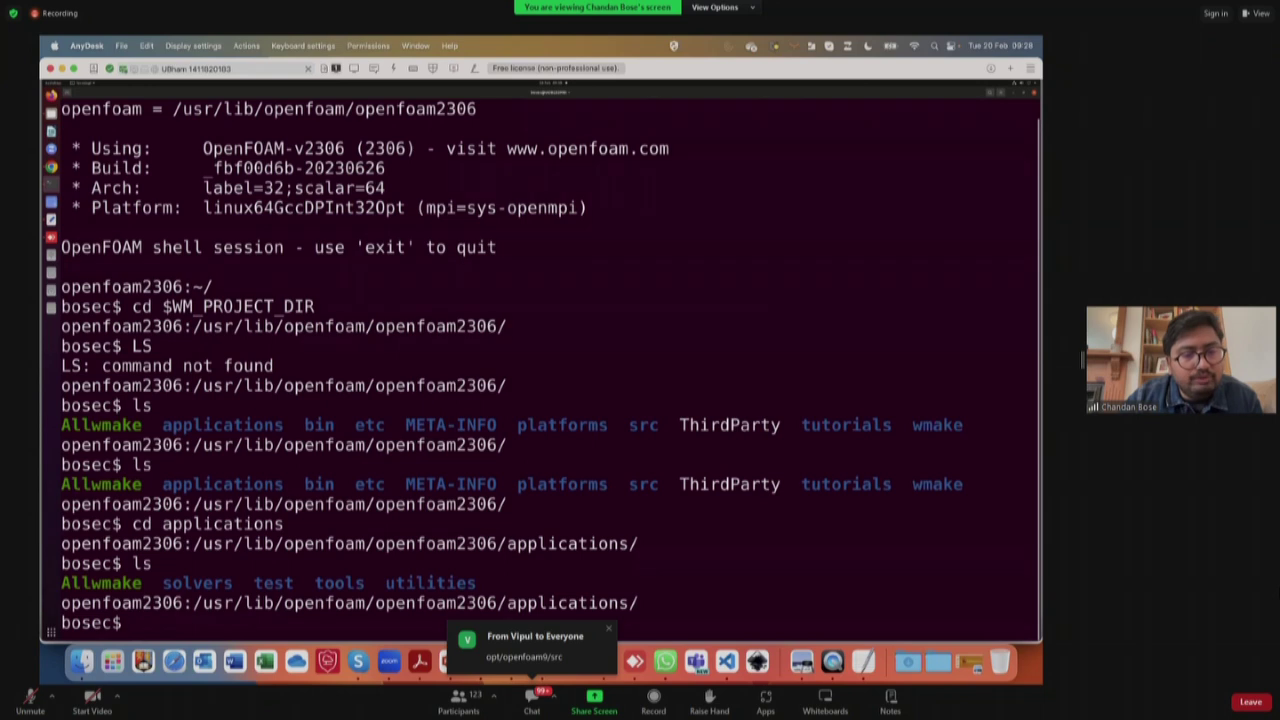
pyautogui.write('cd sol')
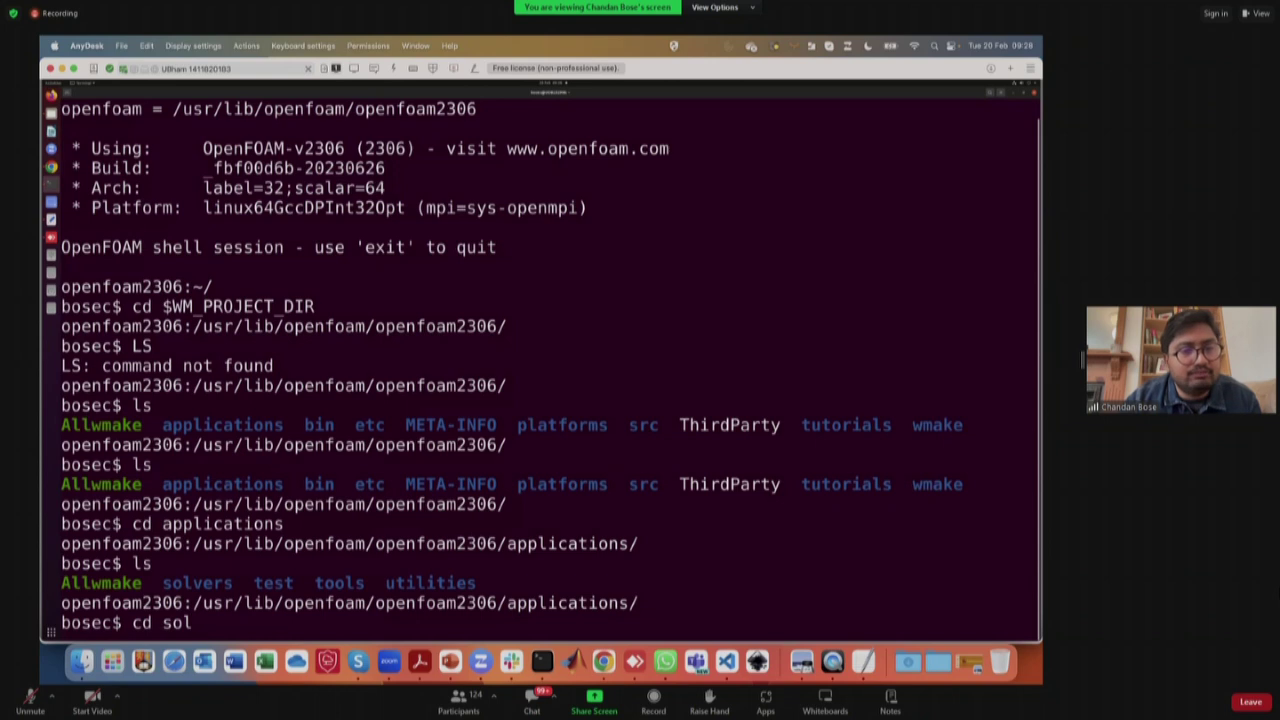
pyautogui.write('VER')
pyautogui.press('BackSpace')
pyautogui.press('BackSpace')
pyautogui.press('BackSpace')
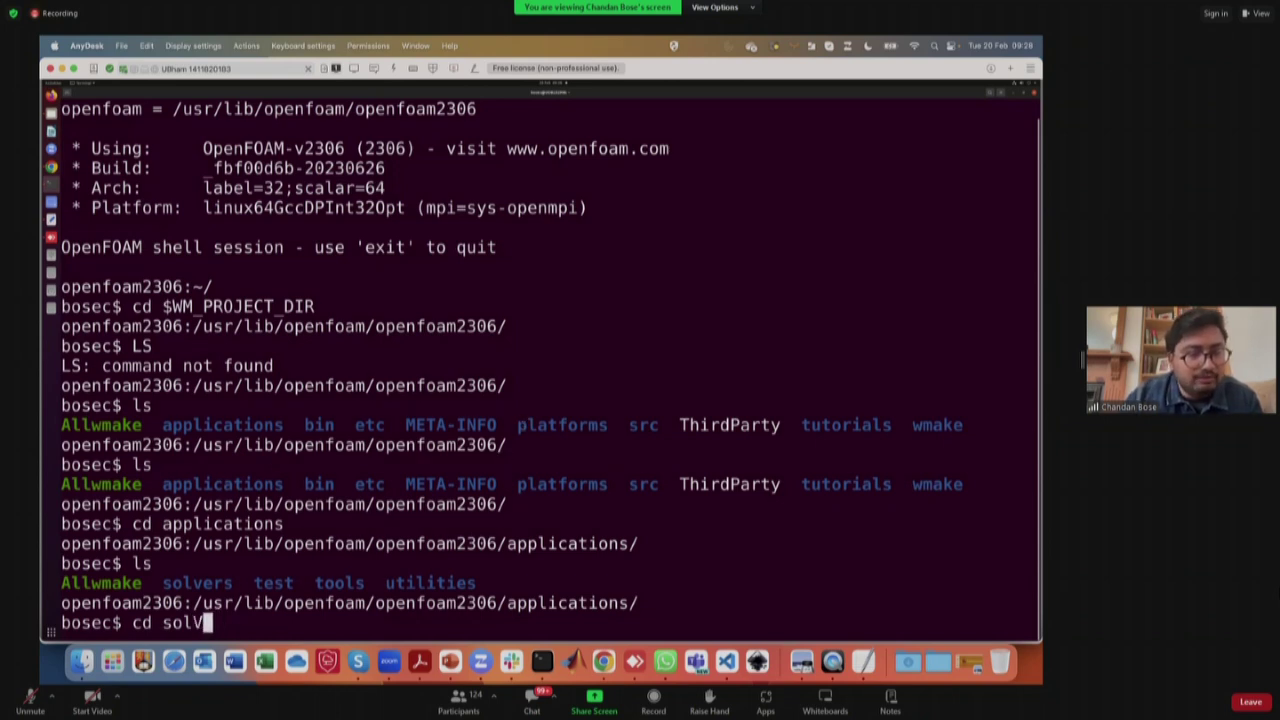
pyautogui.write('ver')
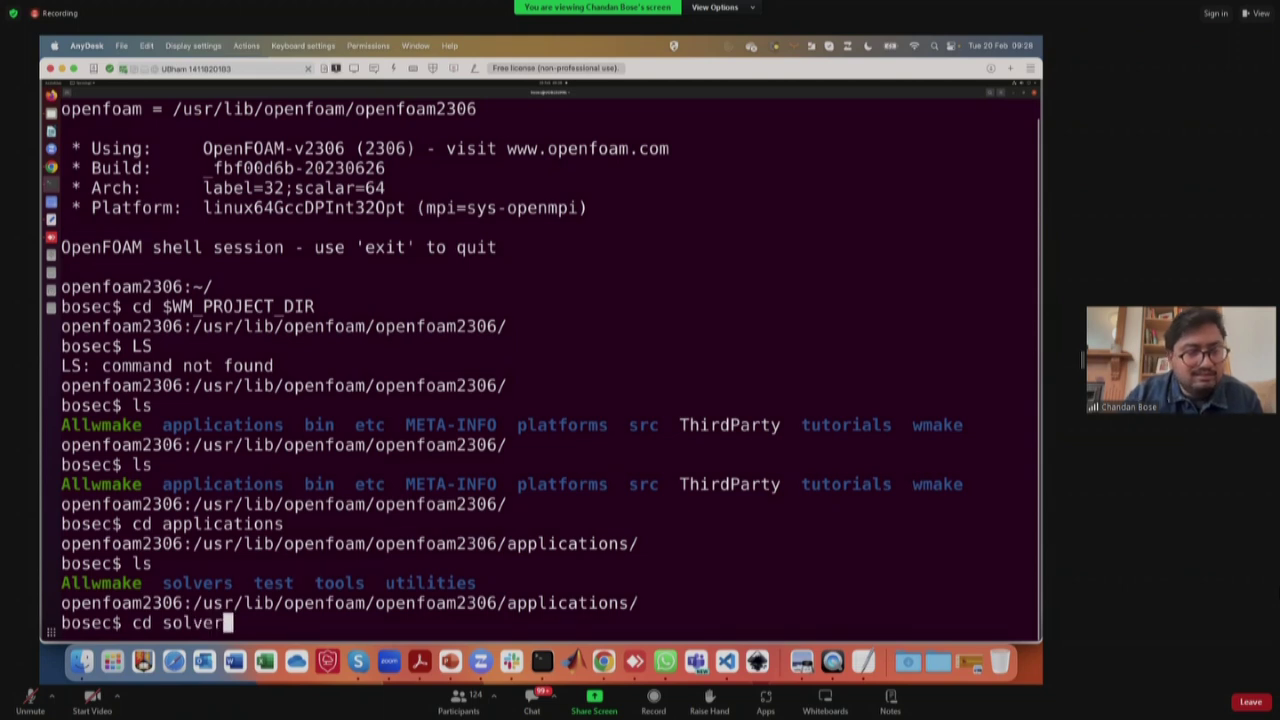
pyautogui.write('s')
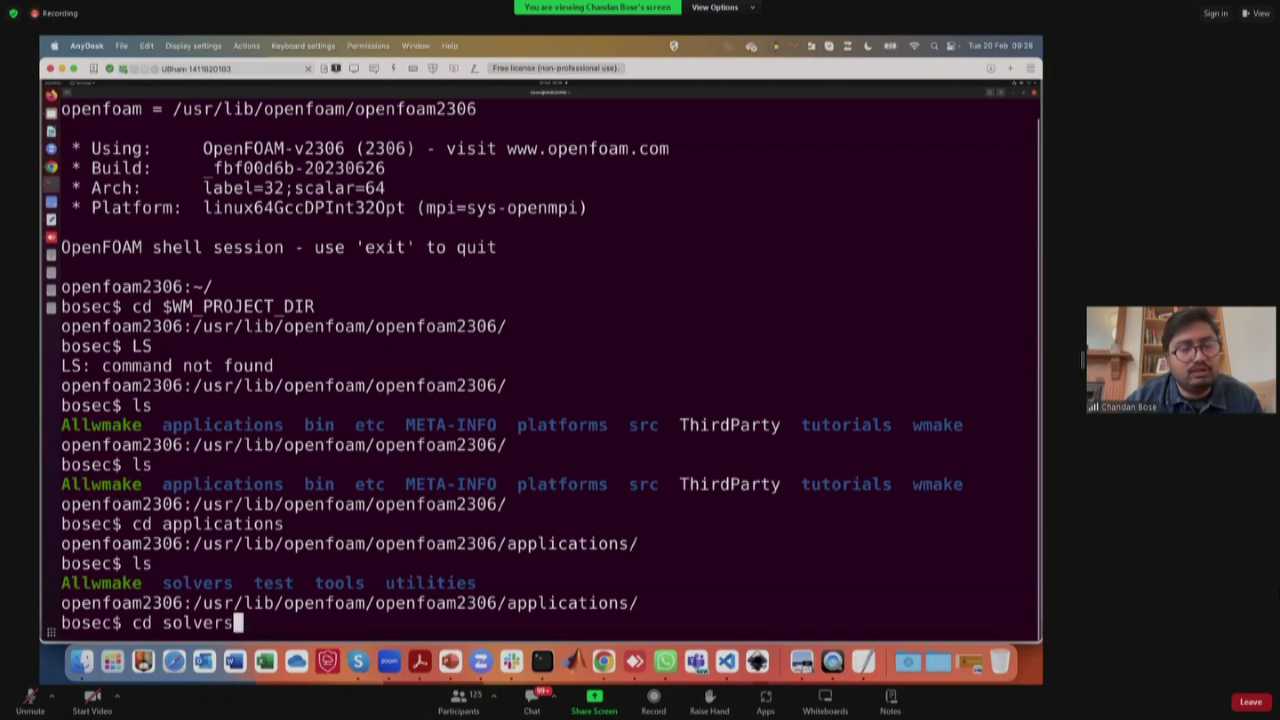
pyautogui.press('Return')
# List the solver categories in the solvers directory and highlight src in the earlier project directory listing.
pyautogui.write('ls')
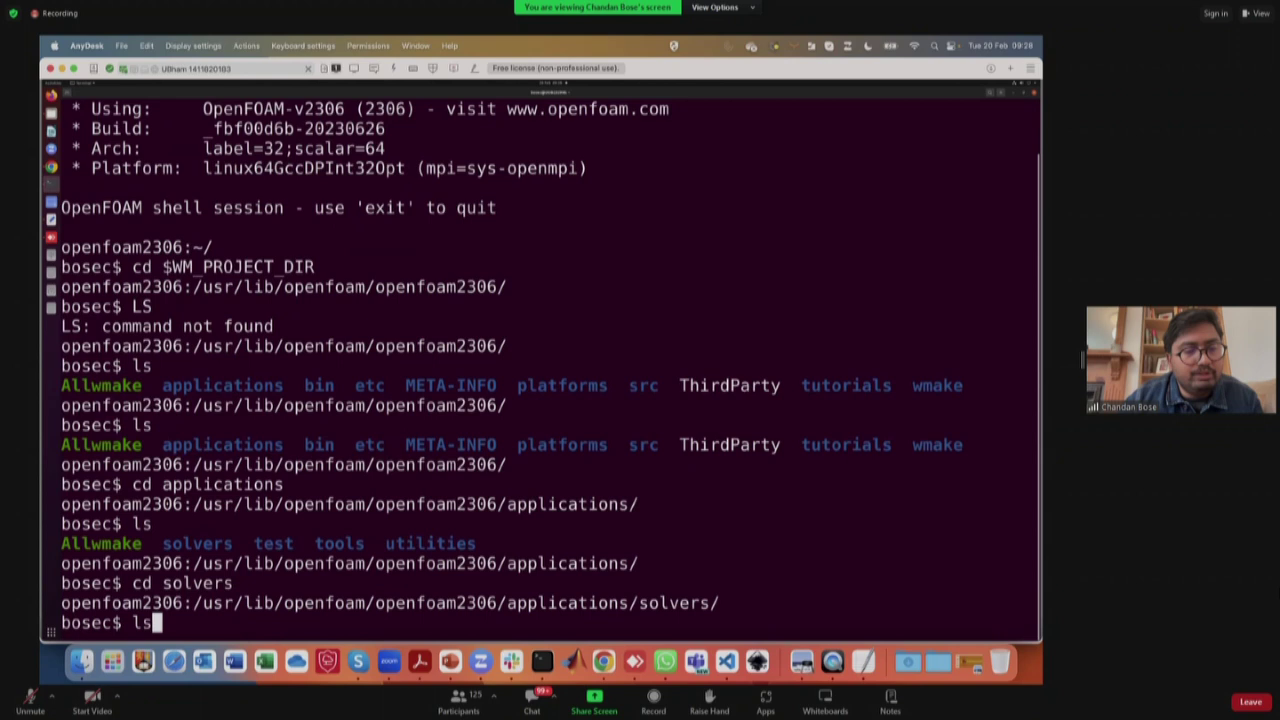
pyautogui.press('Return')
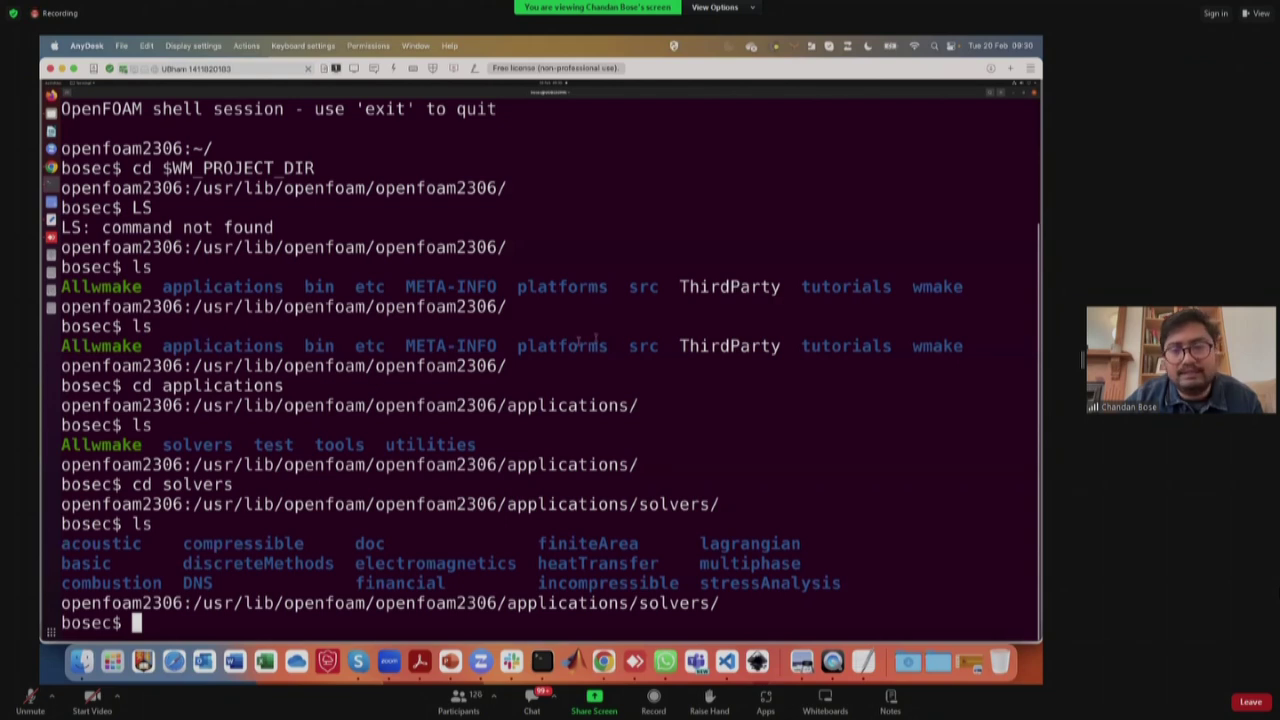
pyautogui.moveTo(631, 345); pyautogui.dragTo(661, 346)
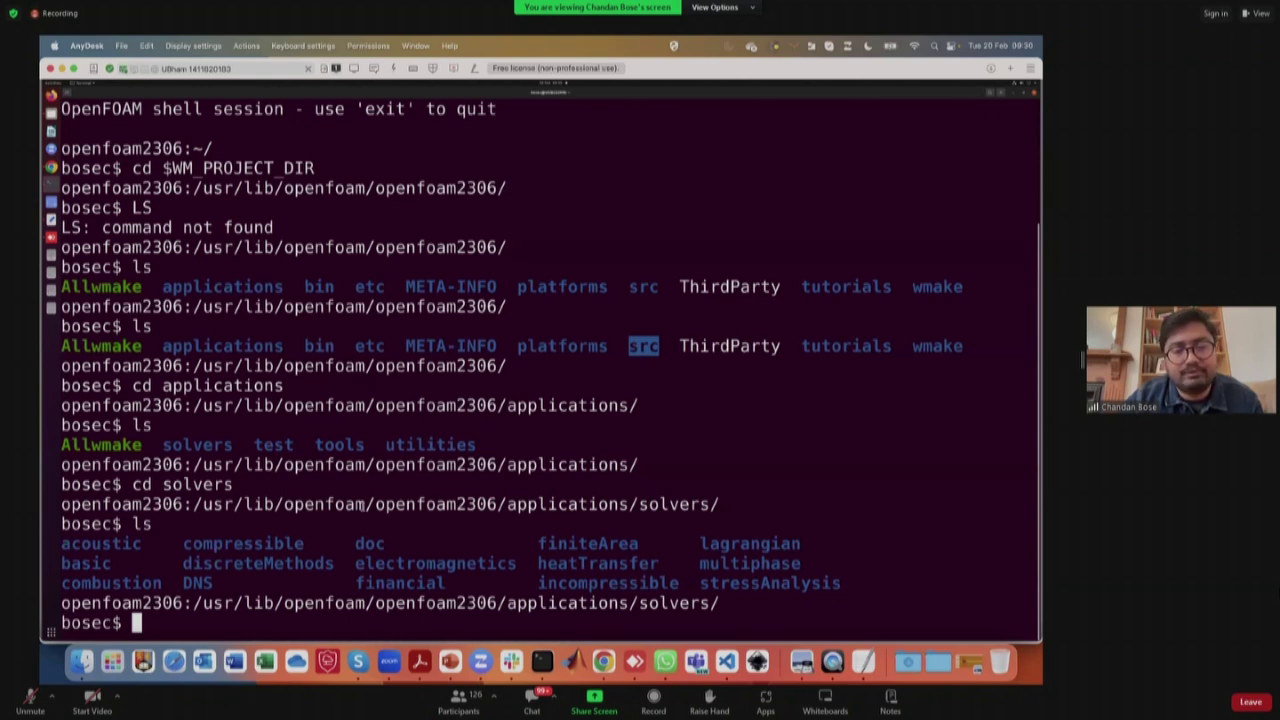
pyautogui.write('c')
pyautogui.press('BackSpace')
pyautogui.press('BackSpace')
pyautogui.write('cd ')
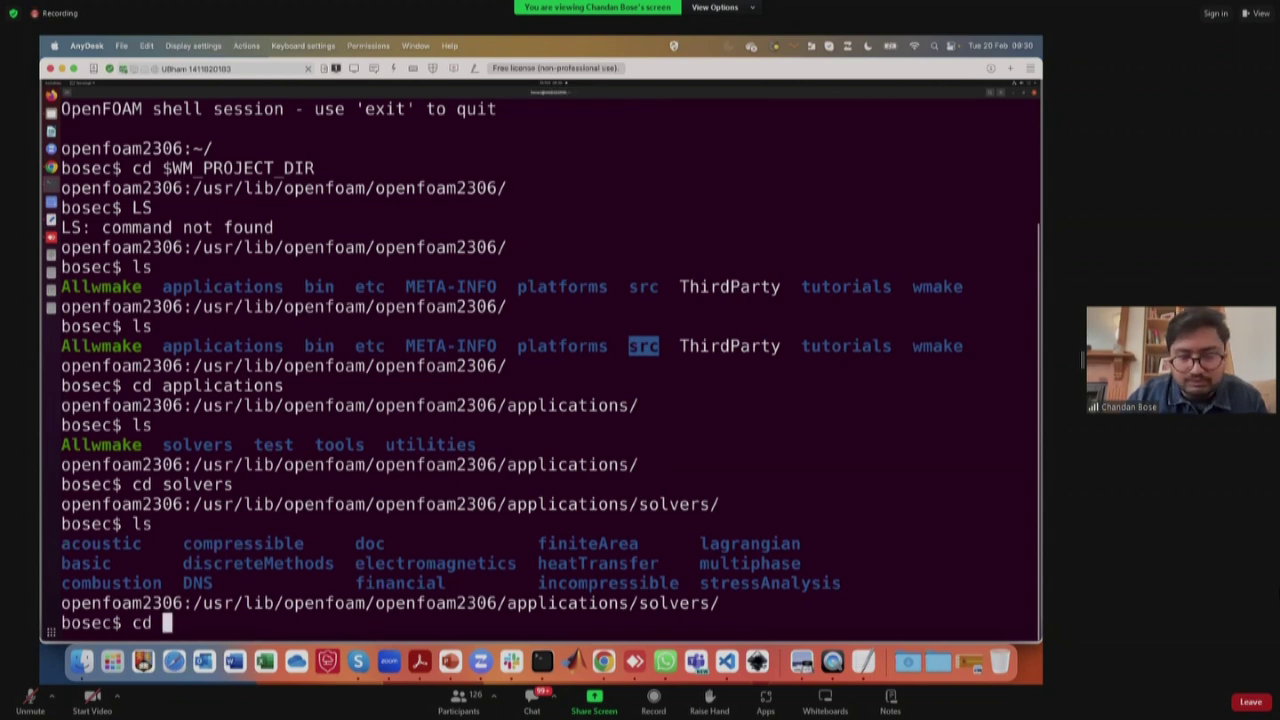
pyautogui.write('i')
pyautogui.press('BackSpace')
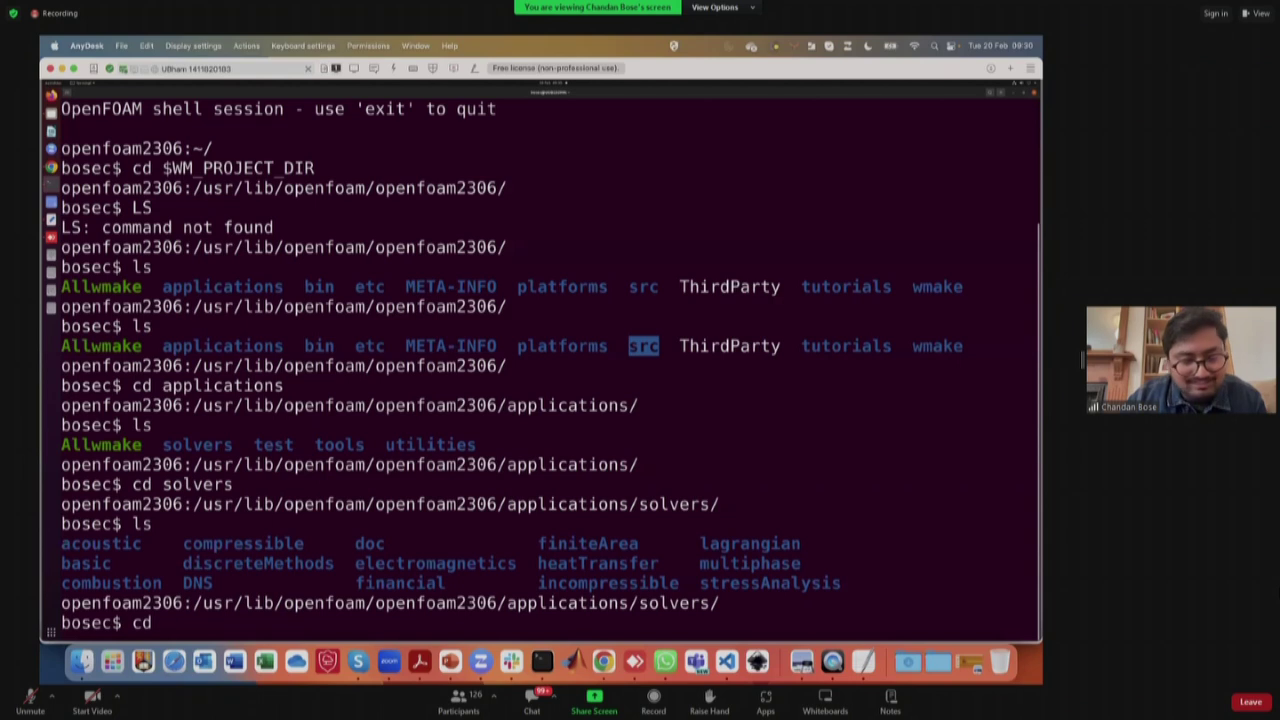
# Switch to the other OpenFOAM terminal window and jump to the source directory with the src alias.
pyautogui.hotkey('alt', 'Tab')
pyautogui.write('s')
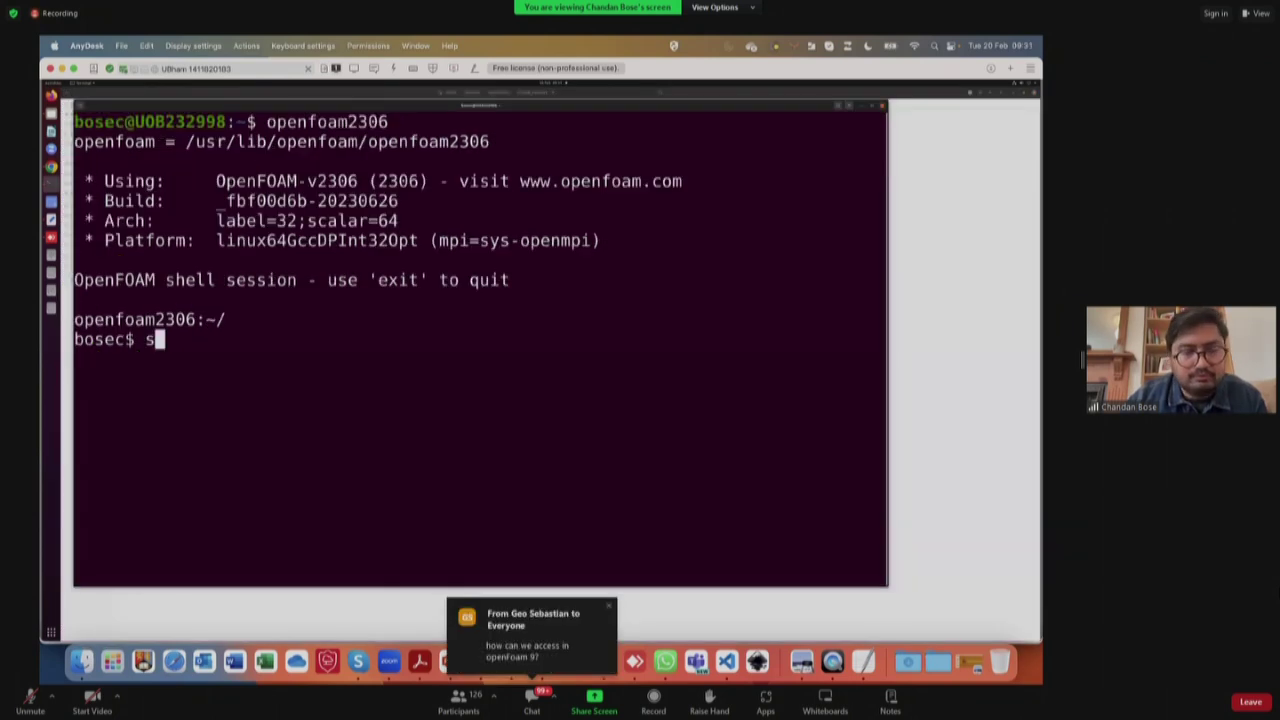
pyautogui.write('rc')
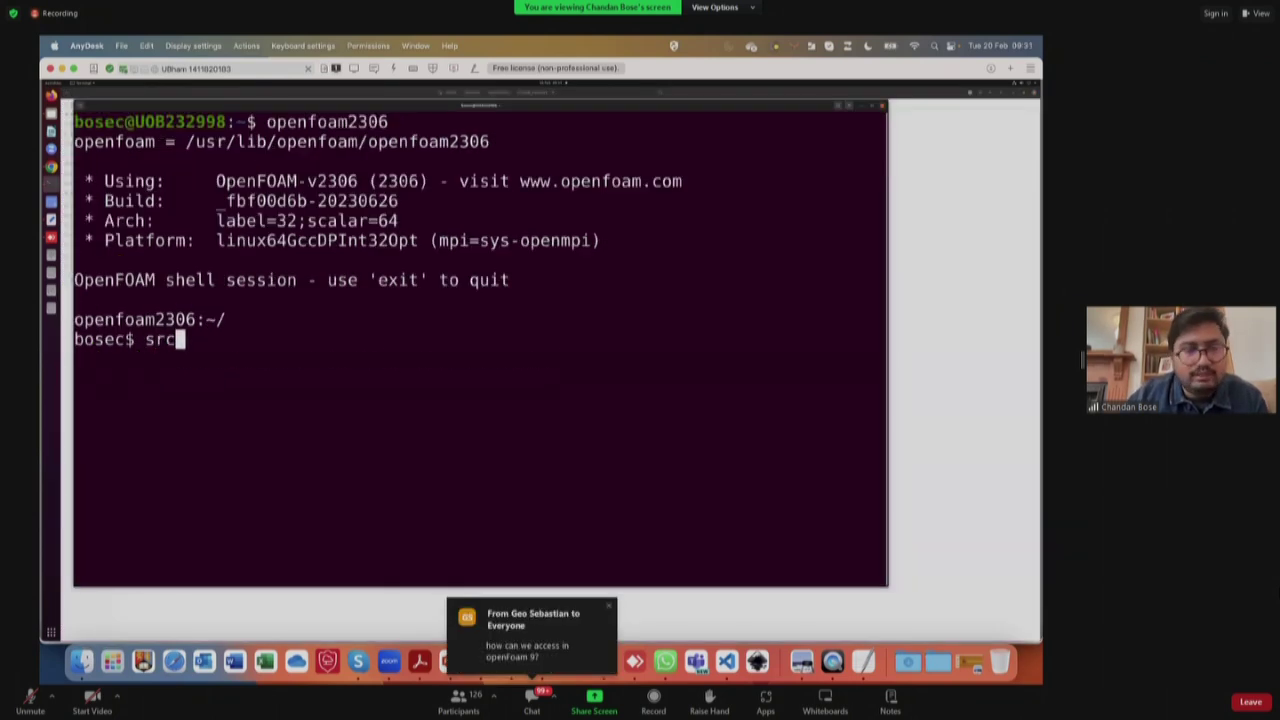
pyautogui.press('Return')
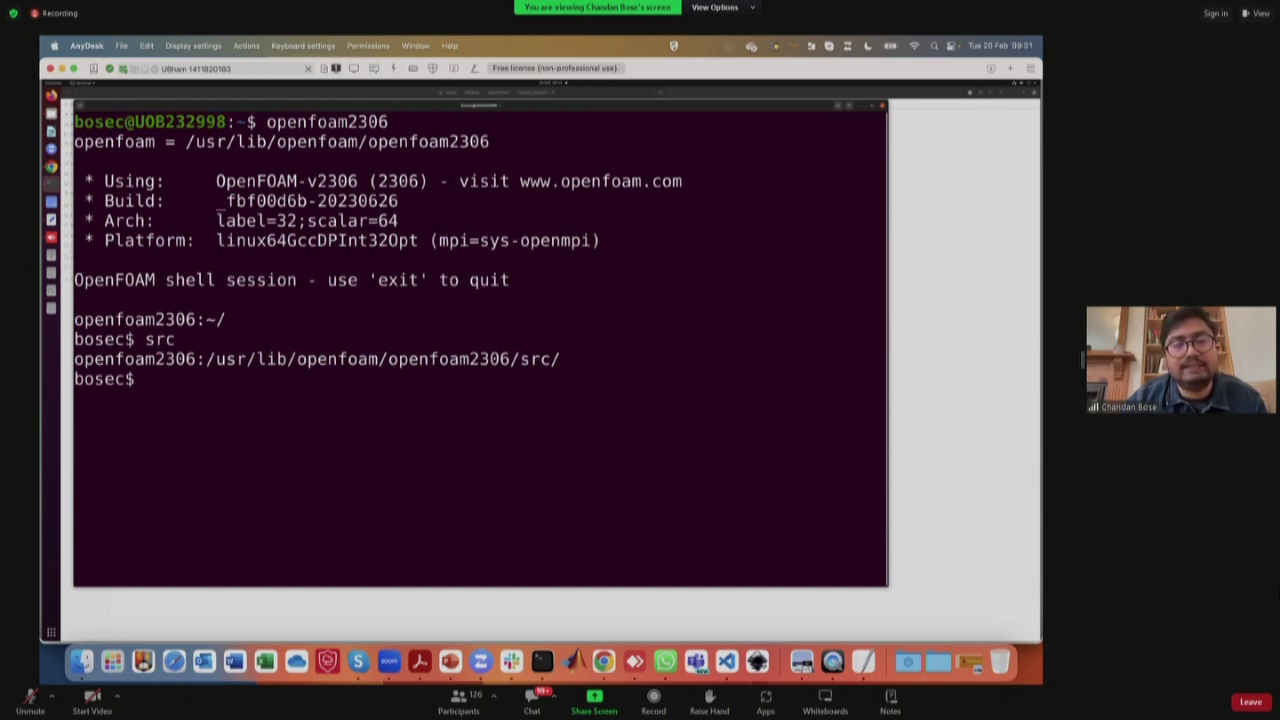
# List the source libraries in src and highlight the dynamicMesh and dynamicFvMesh folders.
pyautogui.write('ls')
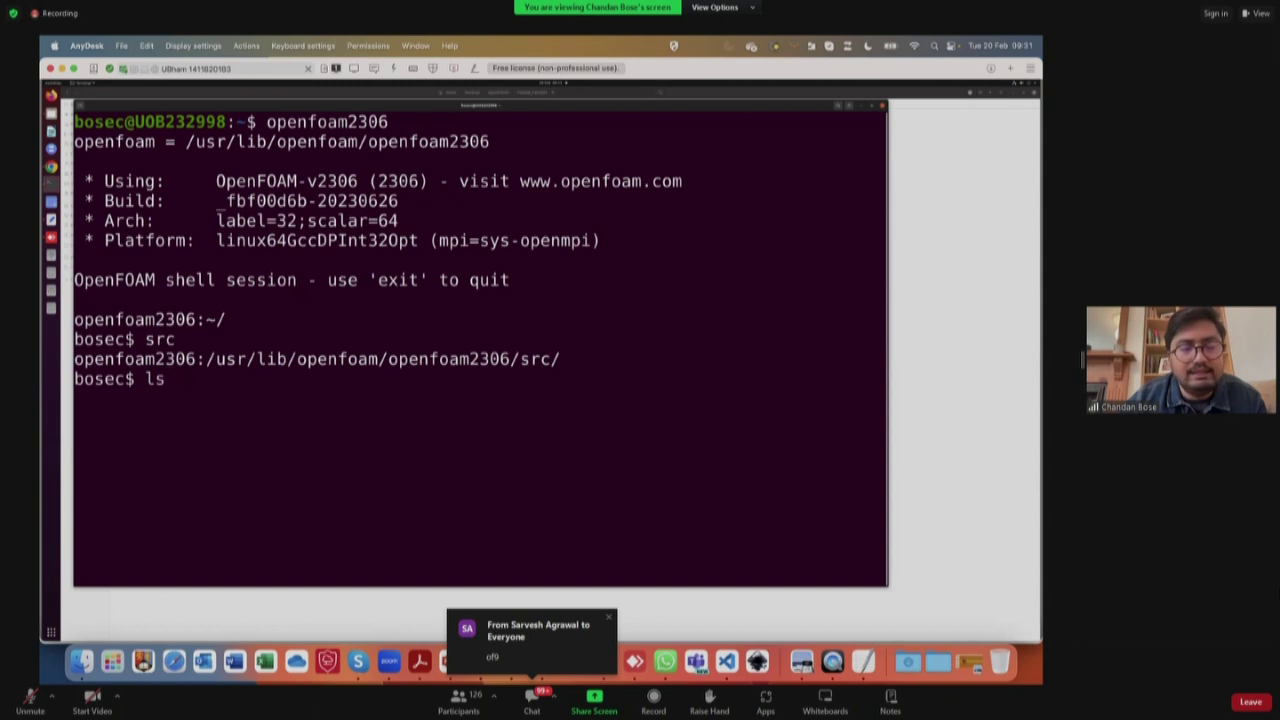
pyautogui.press('Return')
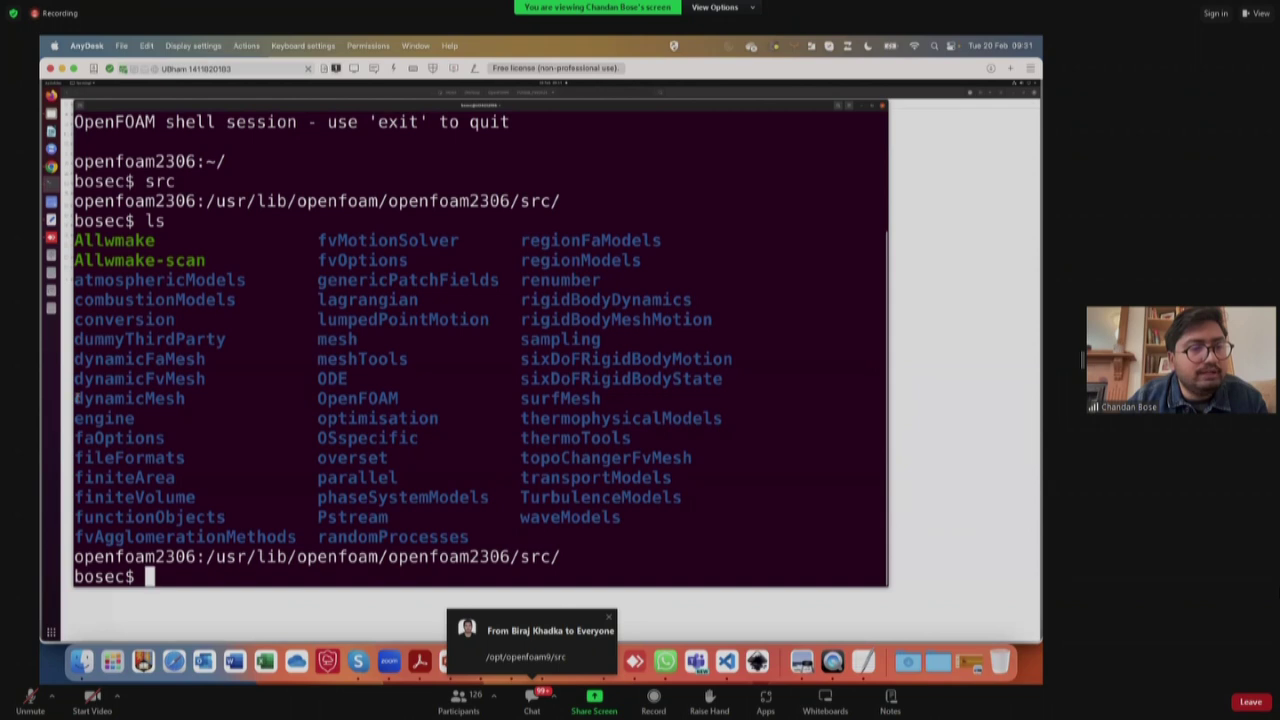
pyautogui.moveTo(74, 398); pyautogui.dragTo(186, 398)
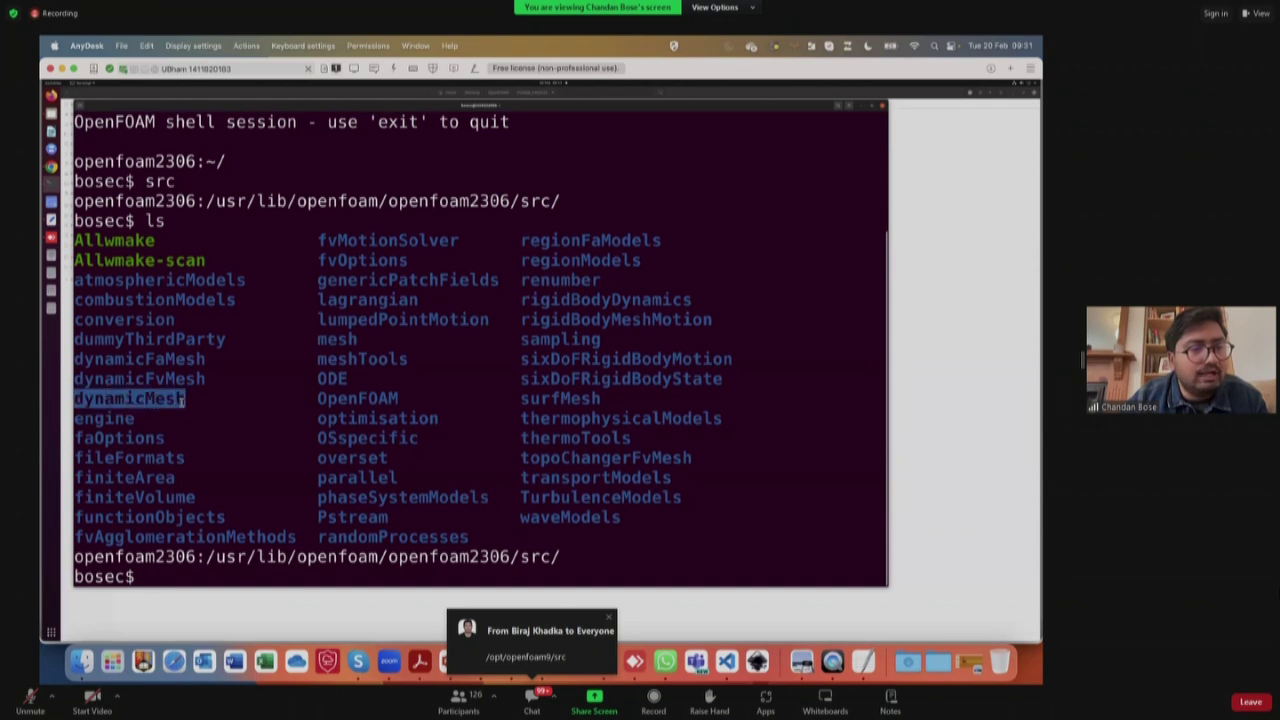
pyautogui.moveTo(75, 379); pyautogui.dragTo(201, 379)
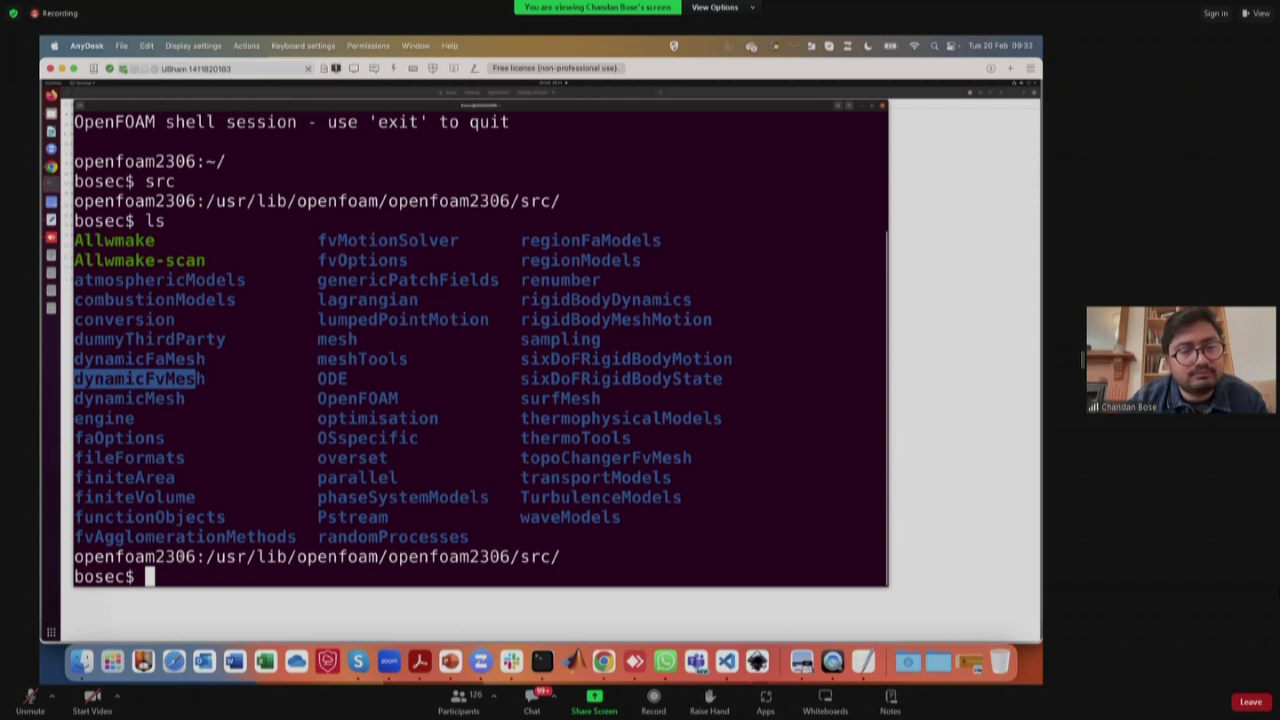
# Change into the dynamicMesh directory inside src.
pyautogui.click(173, 576)
pyautogui.write('cd dy')
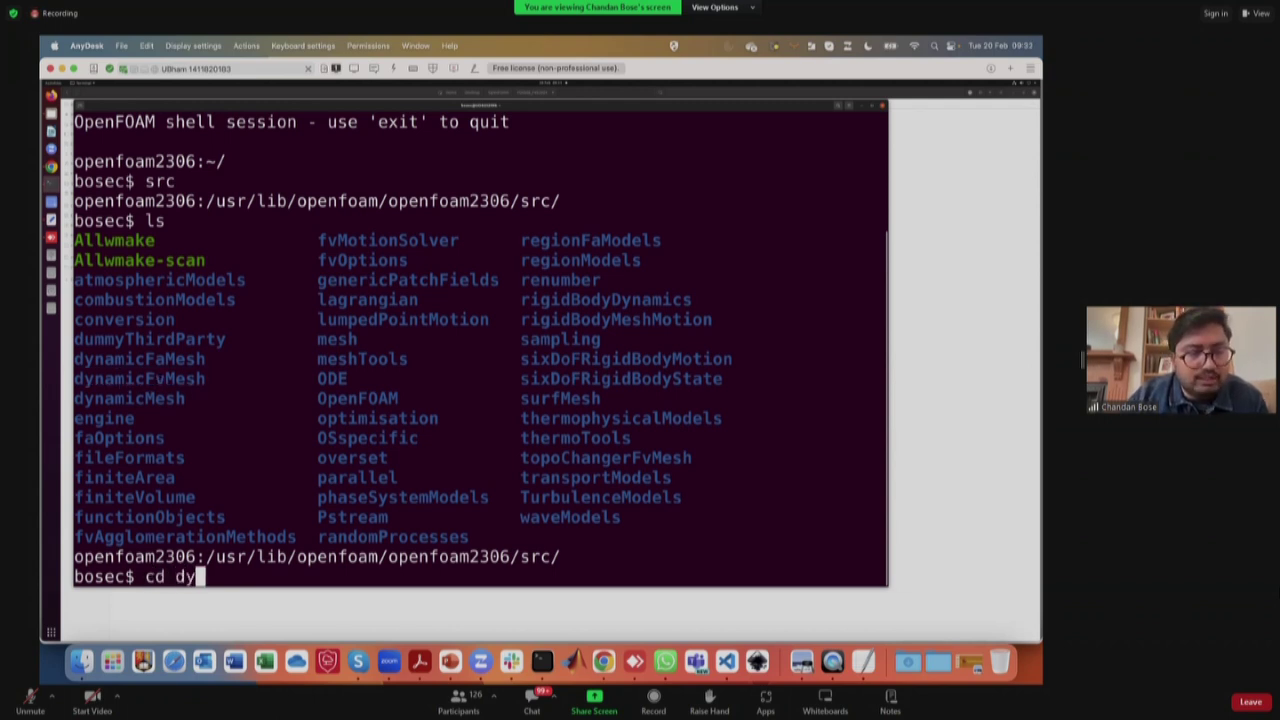
pyautogui.press('Tab')
pyautogui.write('M')
pyautogui.press('Tab')
pyautogui.press('Return')
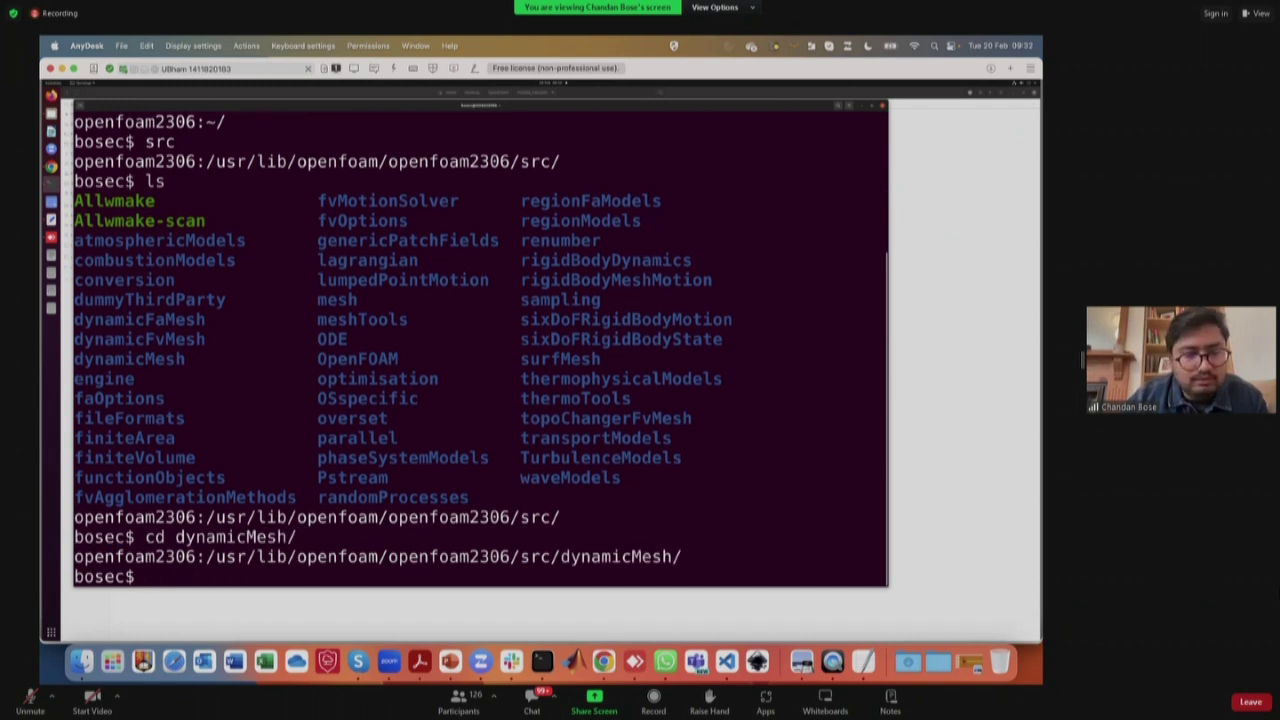
# List the contents of the dynamicMesh directory and highlight the motionSolvers folder.
pyautogui.write('ls')
pyautogui.press('Return')
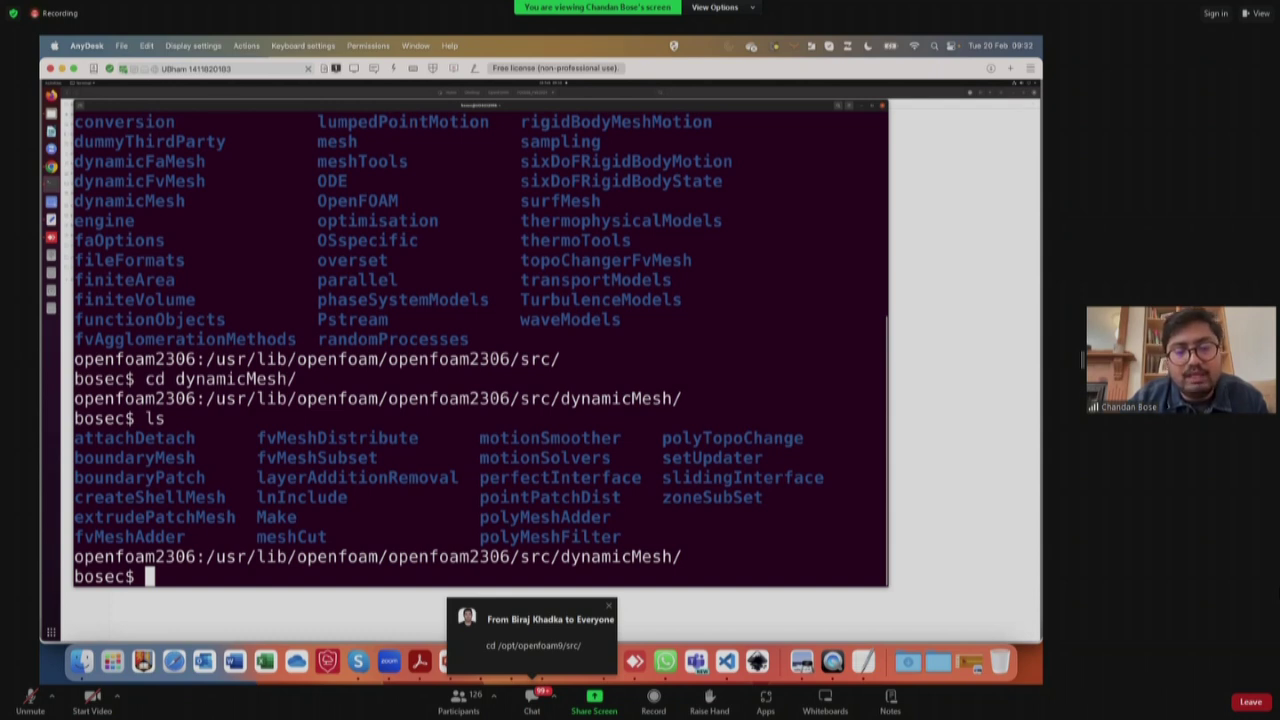
pyautogui.moveTo(479, 457); pyautogui.dragTo(611, 457)
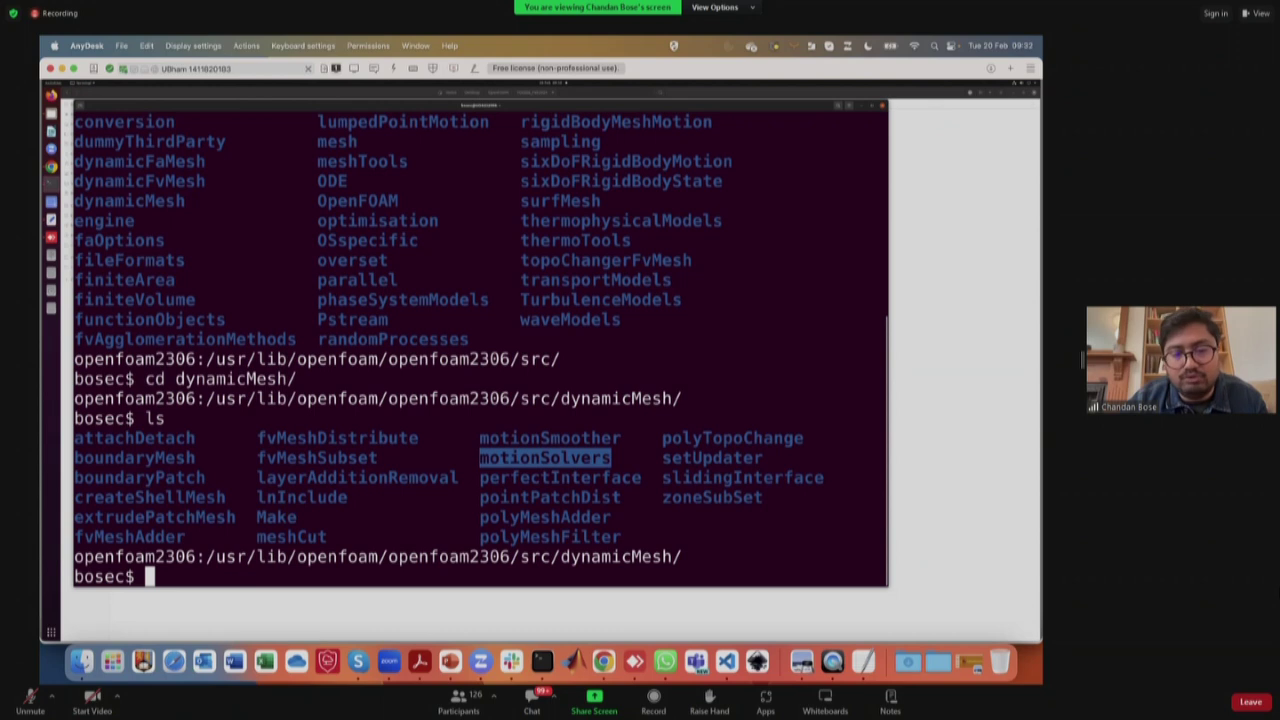
# Change into the motionSolvers directory and list its contents.
pyautogui.write('cd motionS')
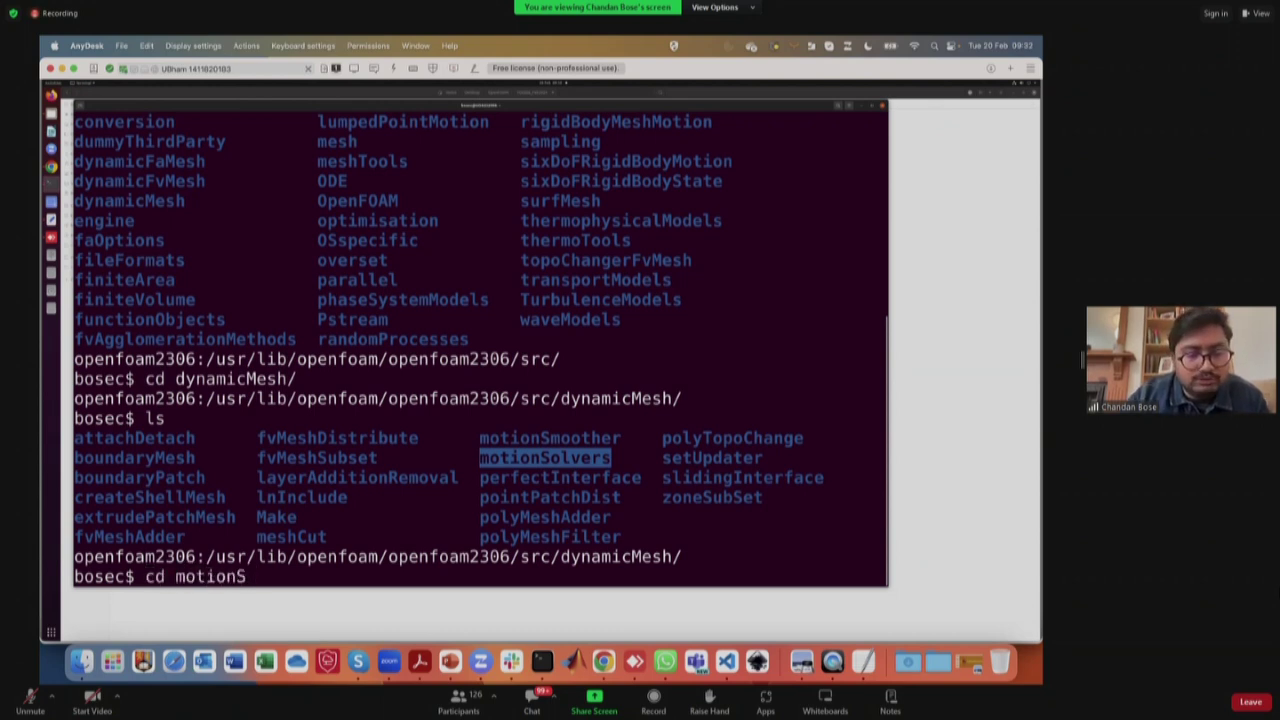
pyautogui.press('Tab')
pyautogui.press('Return')
pyautogui.write('ls')
pyautogui.press('Return')
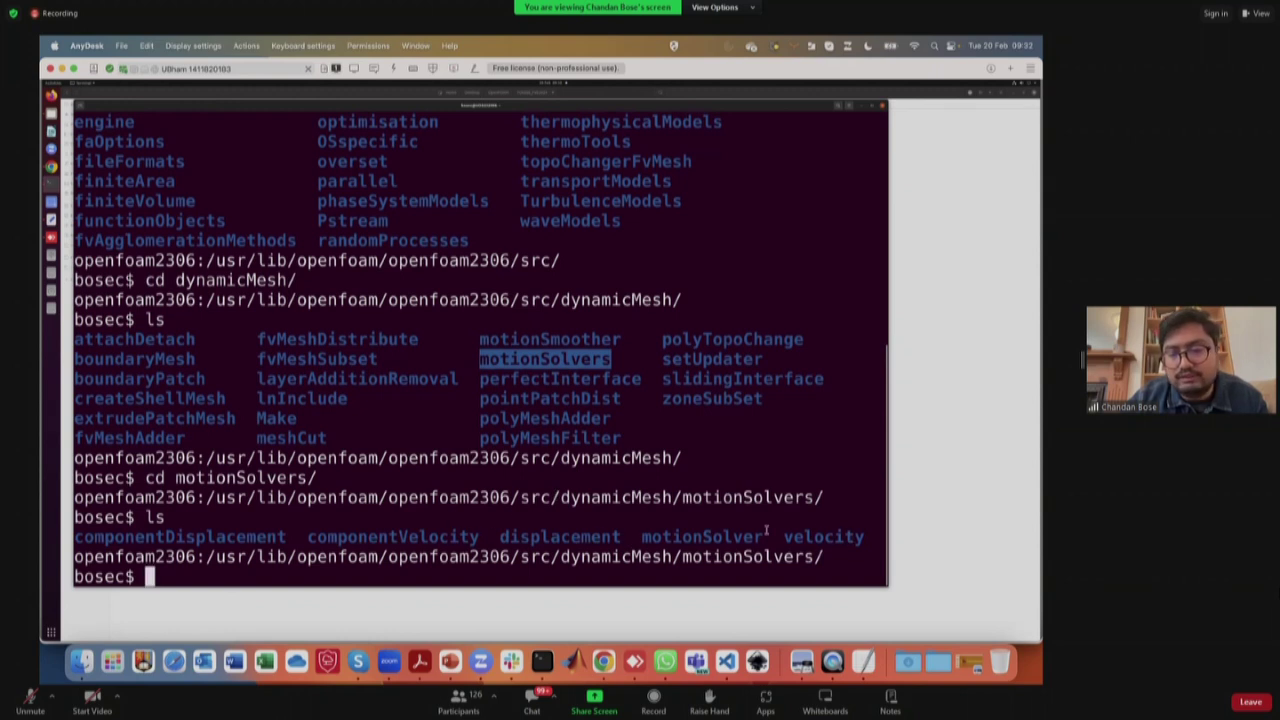
# Point out the displacement, componentVelocity and velocity folders by highlighting their names in the motionSolvers listing.
pyautogui.click(503, 537)
pyautogui.moveTo(500, 537); pyautogui.dragTo(621, 537)
pyautogui.moveTo(479, 537); pyautogui.dragTo(438, 537)
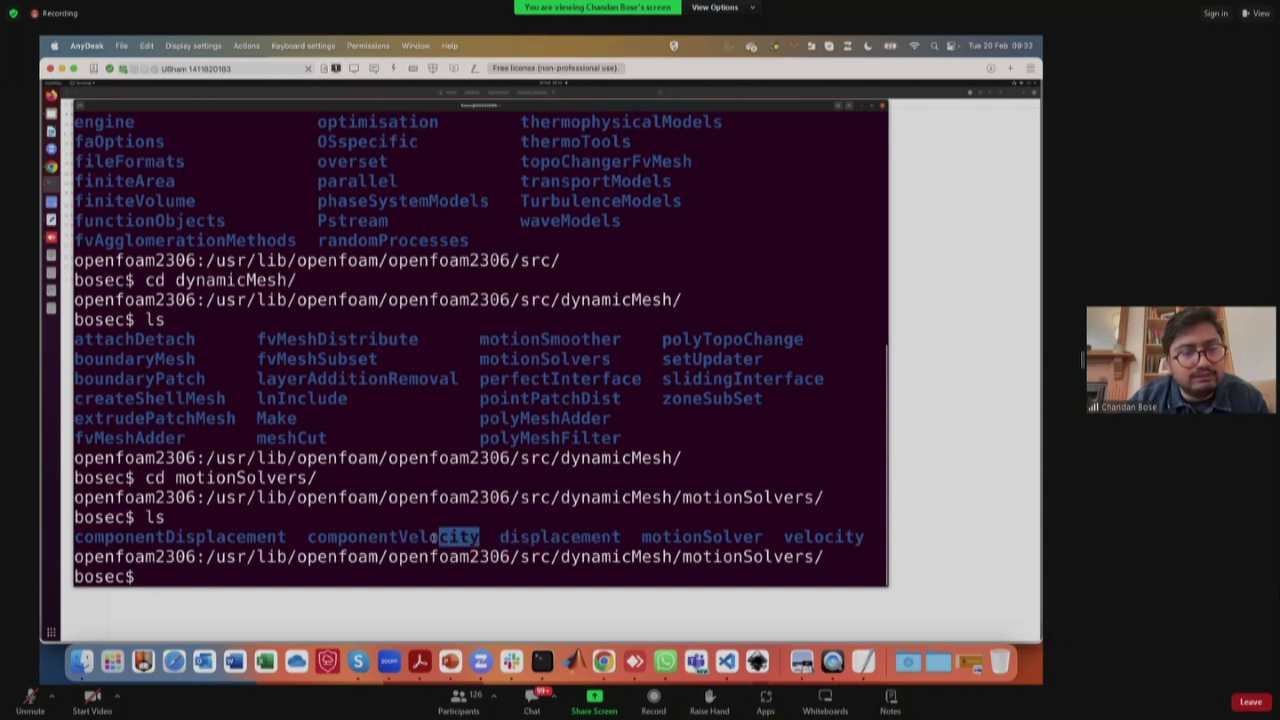
pyautogui.click(366, 567)
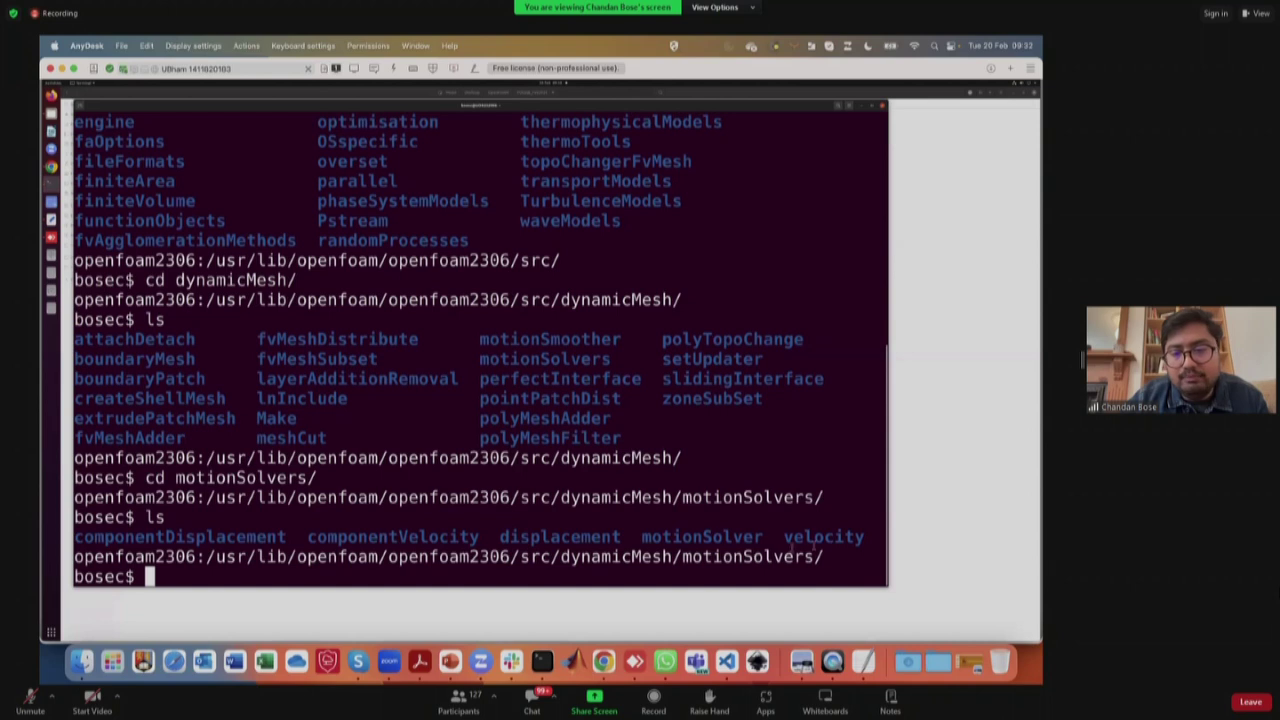
pyautogui.moveTo(784, 537); pyautogui.dragTo(865, 537)
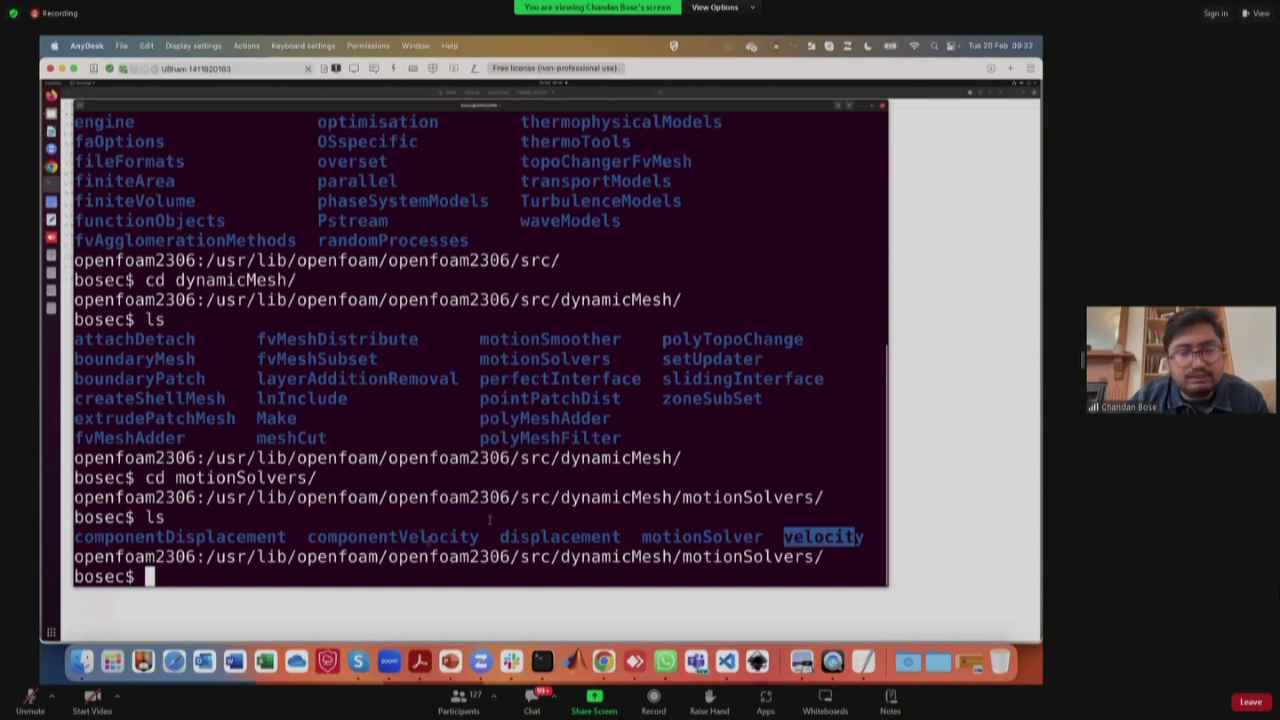
pyautogui.click(386, 574)
# Change into the displacement directory inside motionSolvers and list its contents.
pyautogui.write('cd')
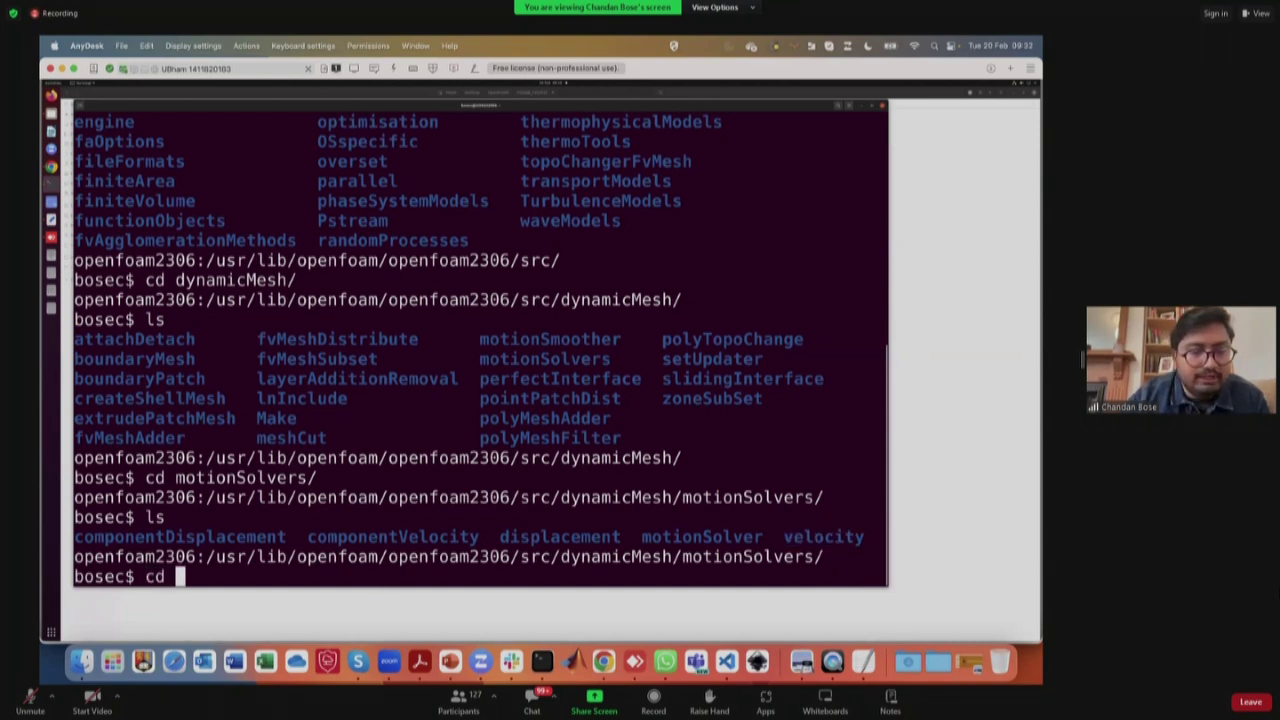
pyautogui.write(' dis')
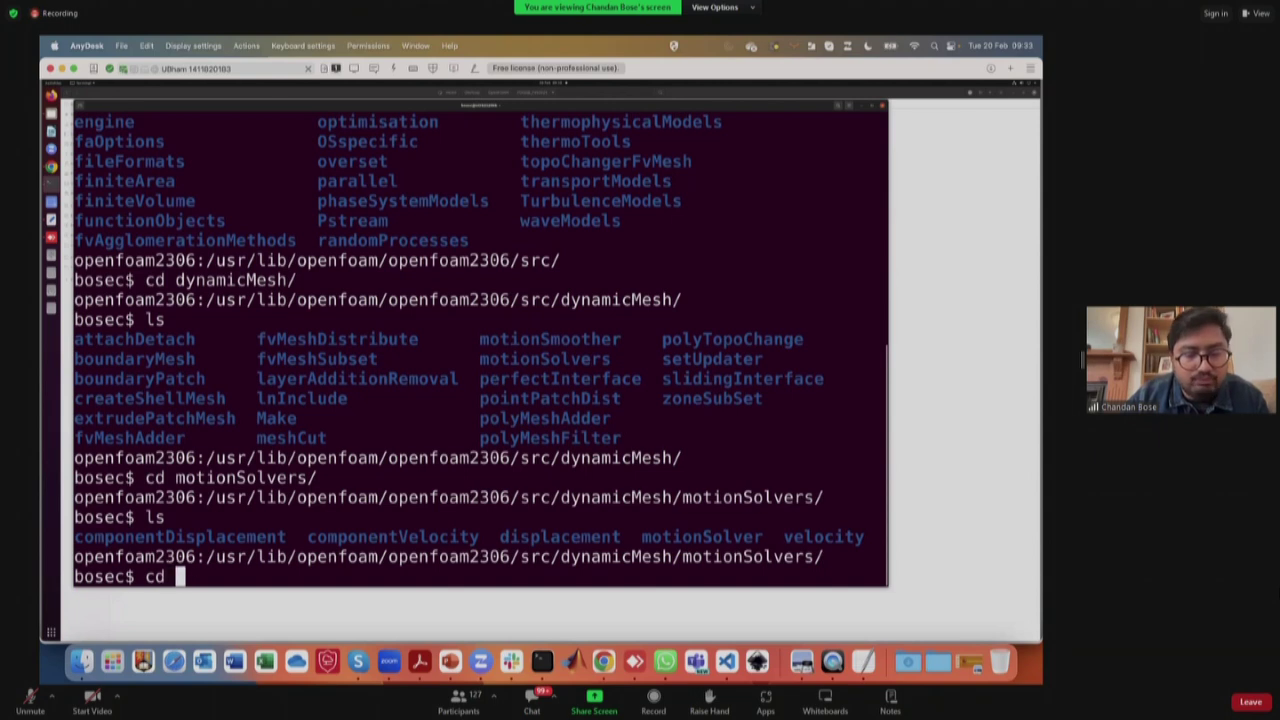
pyautogui.press('Tab')
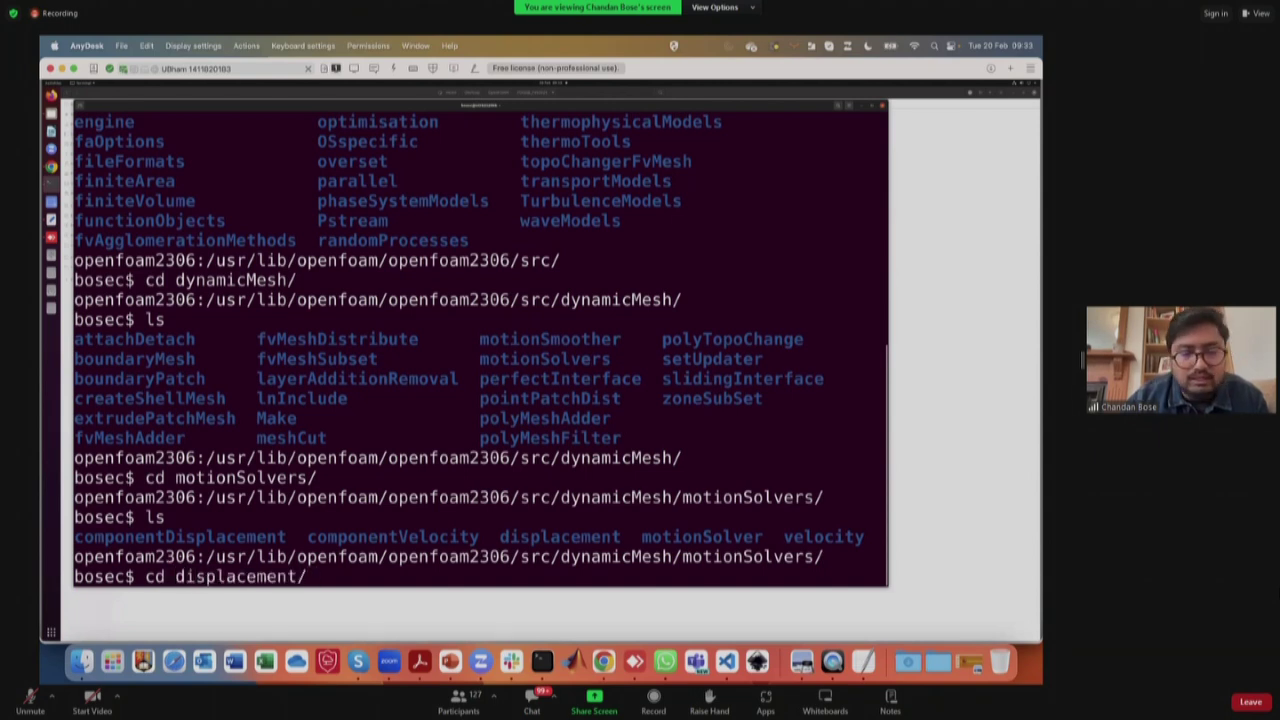
pyautogui.press('Return')
pyautogui.write('ls')
pyautogui.press('Return')
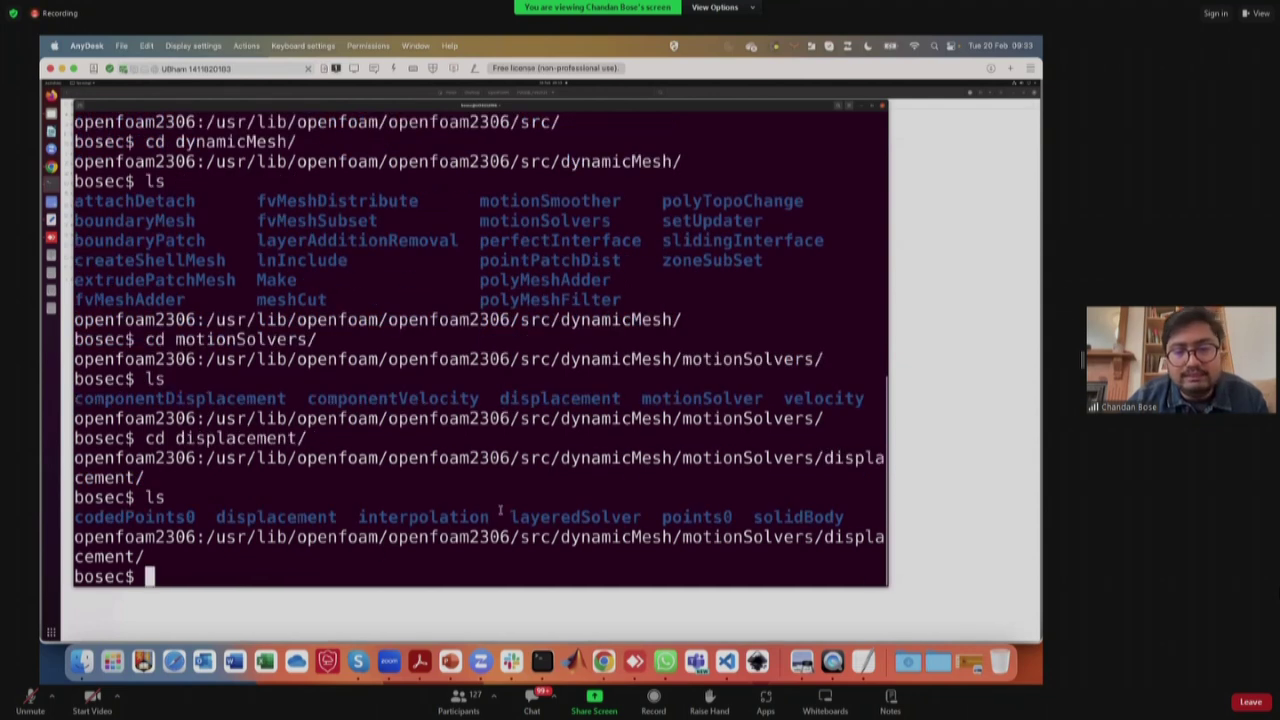
# Highlight solidBody, interpolation and displacement in turn in the displacement directory listing.
pyautogui.moveTo(753, 514); pyautogui.dragTo(860, 516)
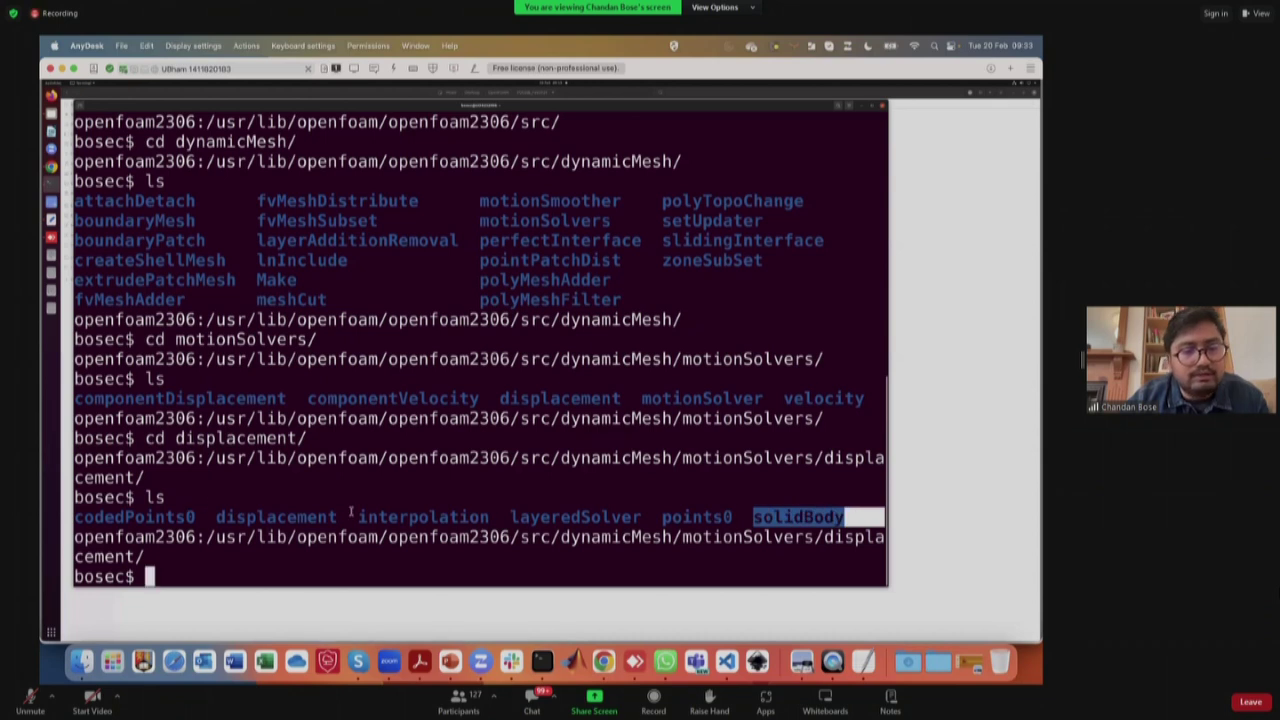
pyautogui.moveTo(357, 517); pyautogui.dragTo(460, 517)
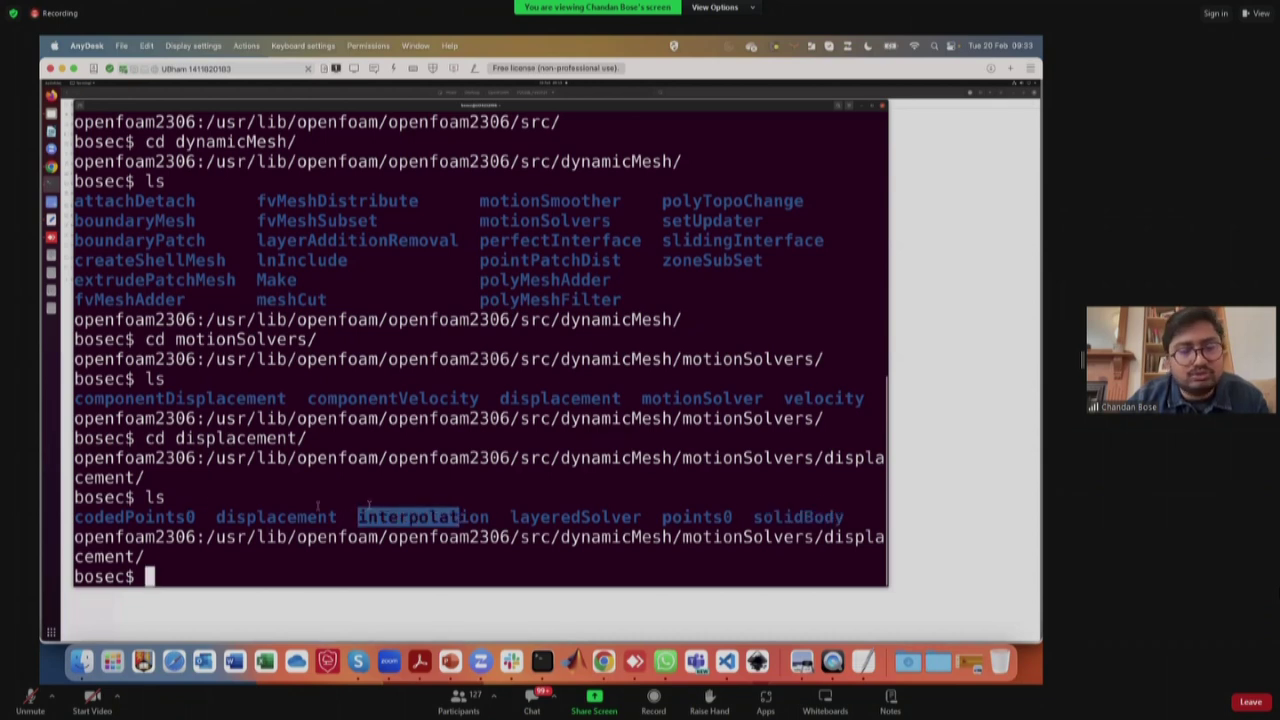
pyautogui.moveTo(216, 517); pyautogui.dragTo(329, 518)
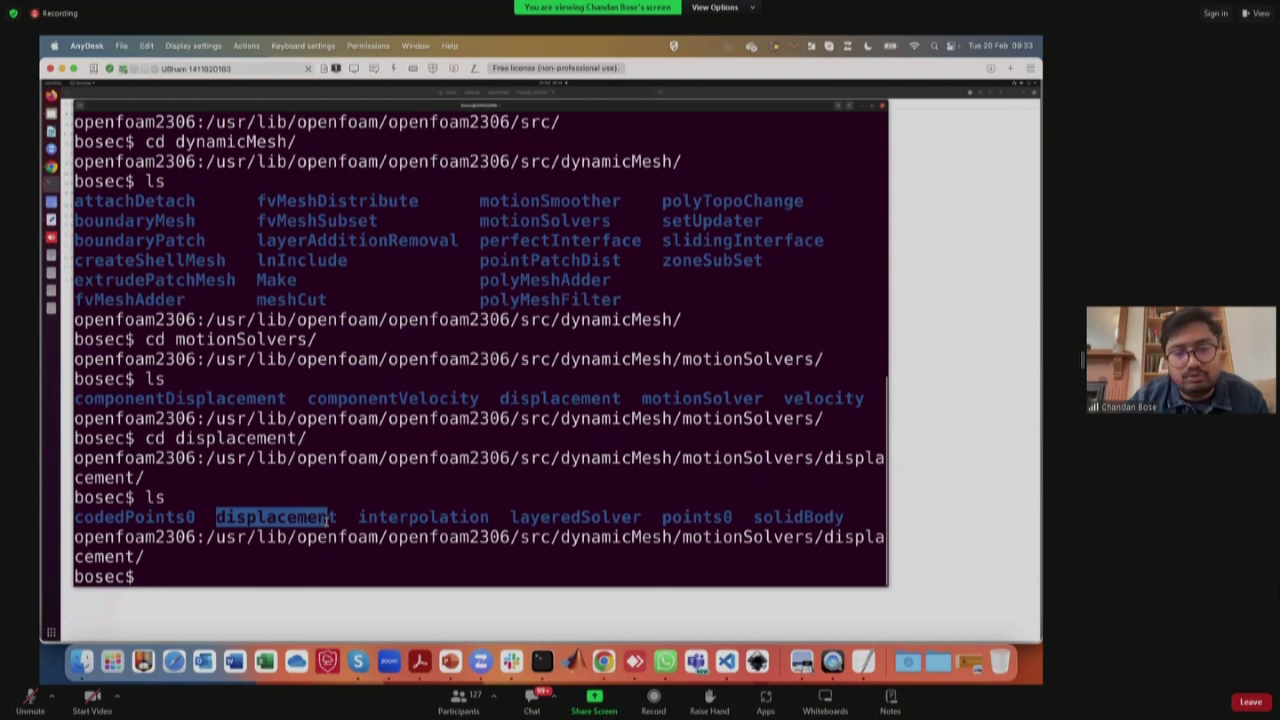
# Go back up to motionSolvers, change into its motionSolver directory and list the source files.
pyautogui.write('cd ..')
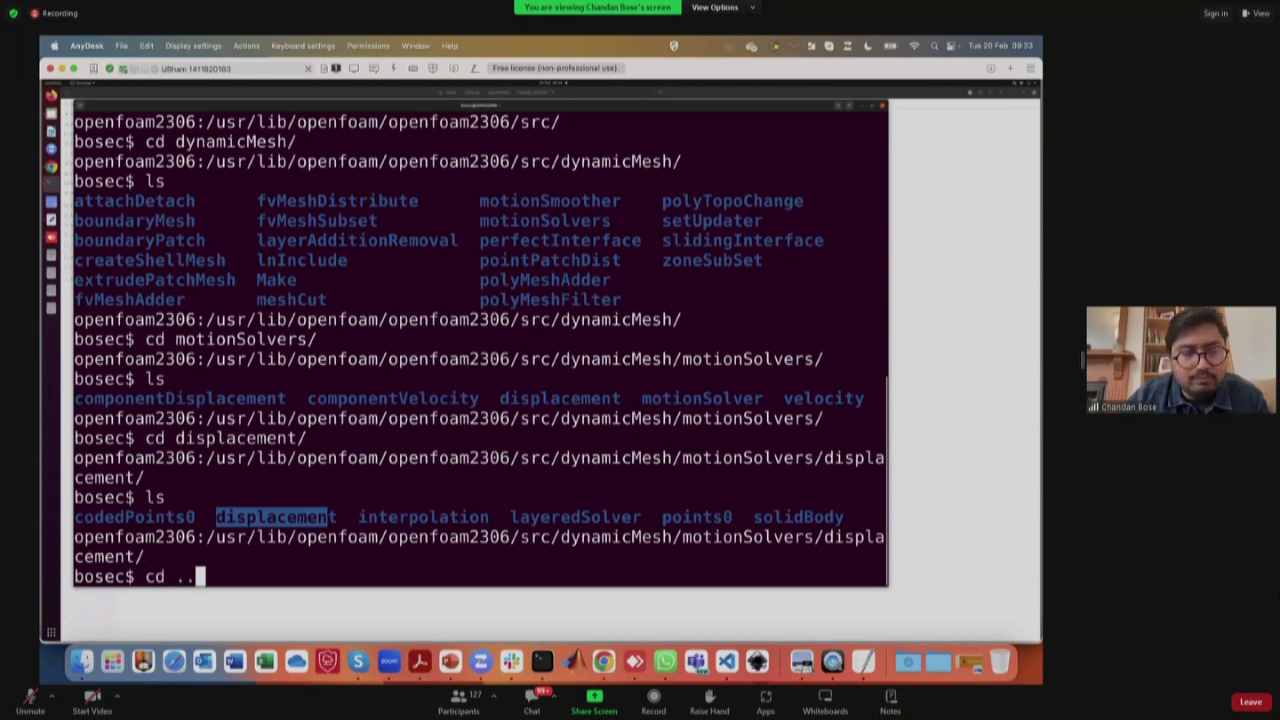
pyautogui.press('Return')
pyautogui.write('cd mot')
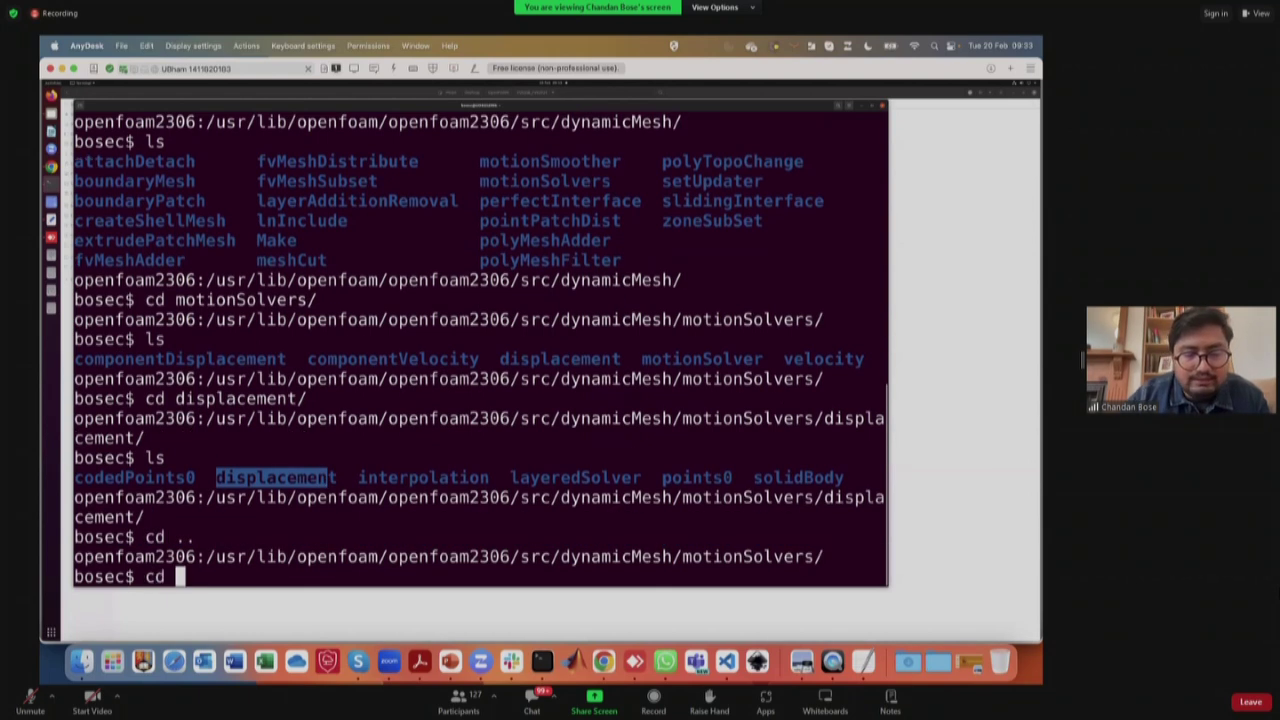
pyautogui.write('ion')
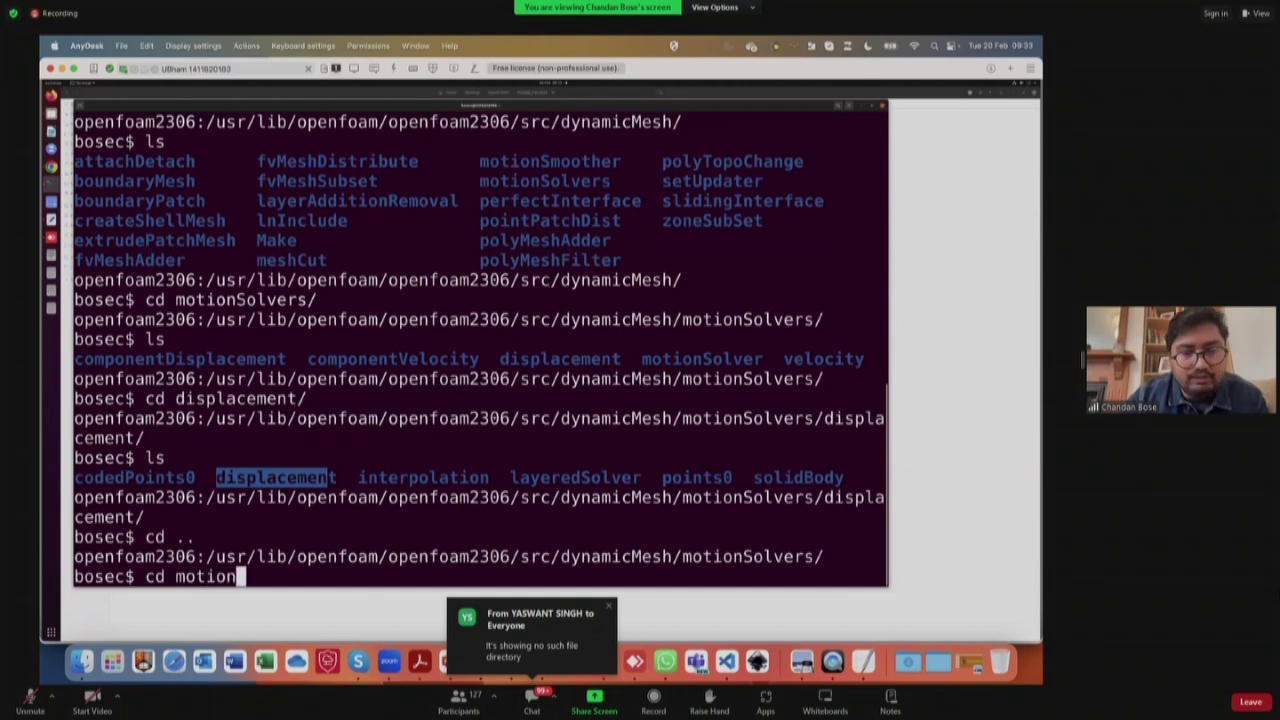
pyautogui.press('Tab')
pyautogui.press('Return')
pyautogui.write('ls')
pyautogui.press('Return')
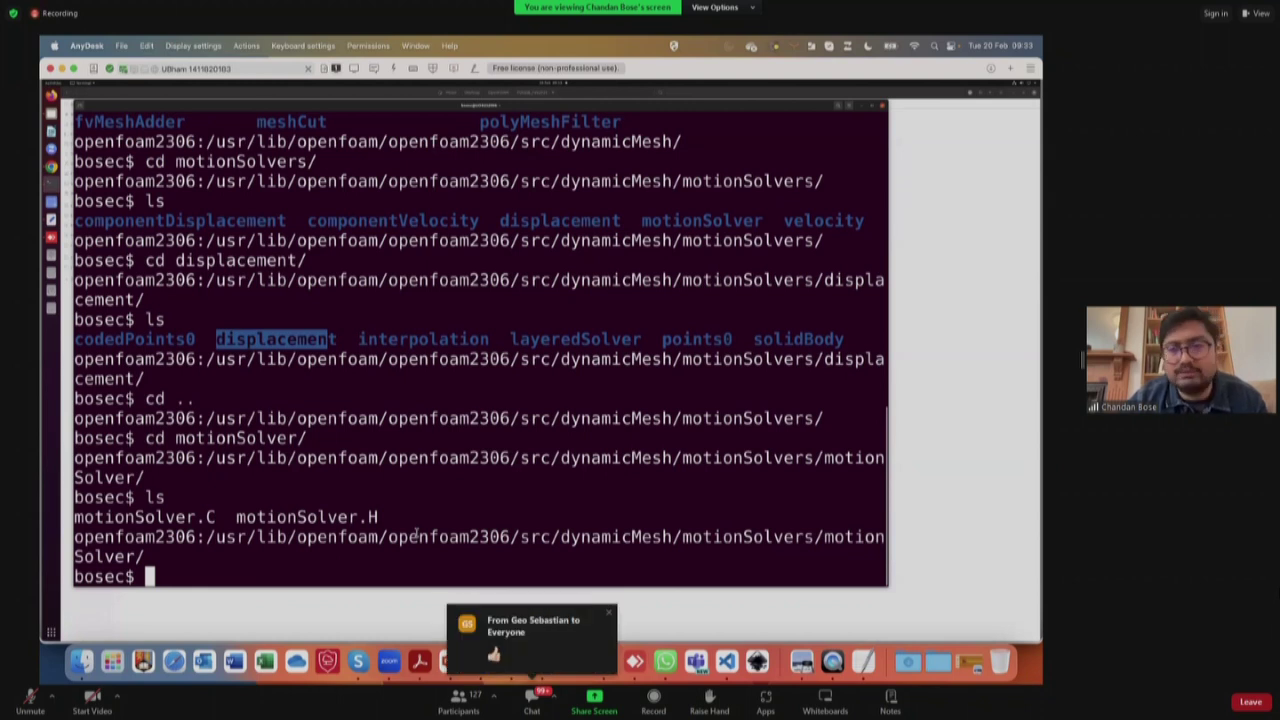
# Reset the terminal screen and switch to the PowerPoint slides on dynamic meshes in OpenFOAM.
pyautogui.write('reset')
pyautogui.press('Return')
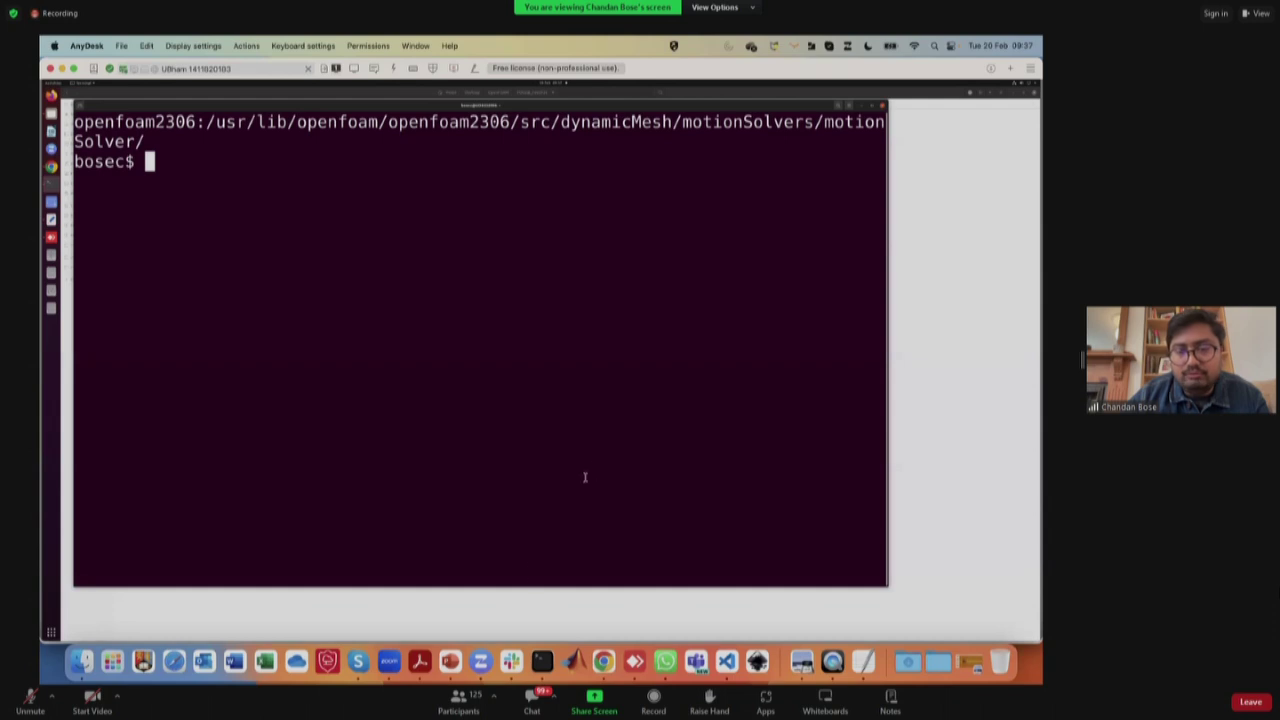
pyautogui.click(450, 661)
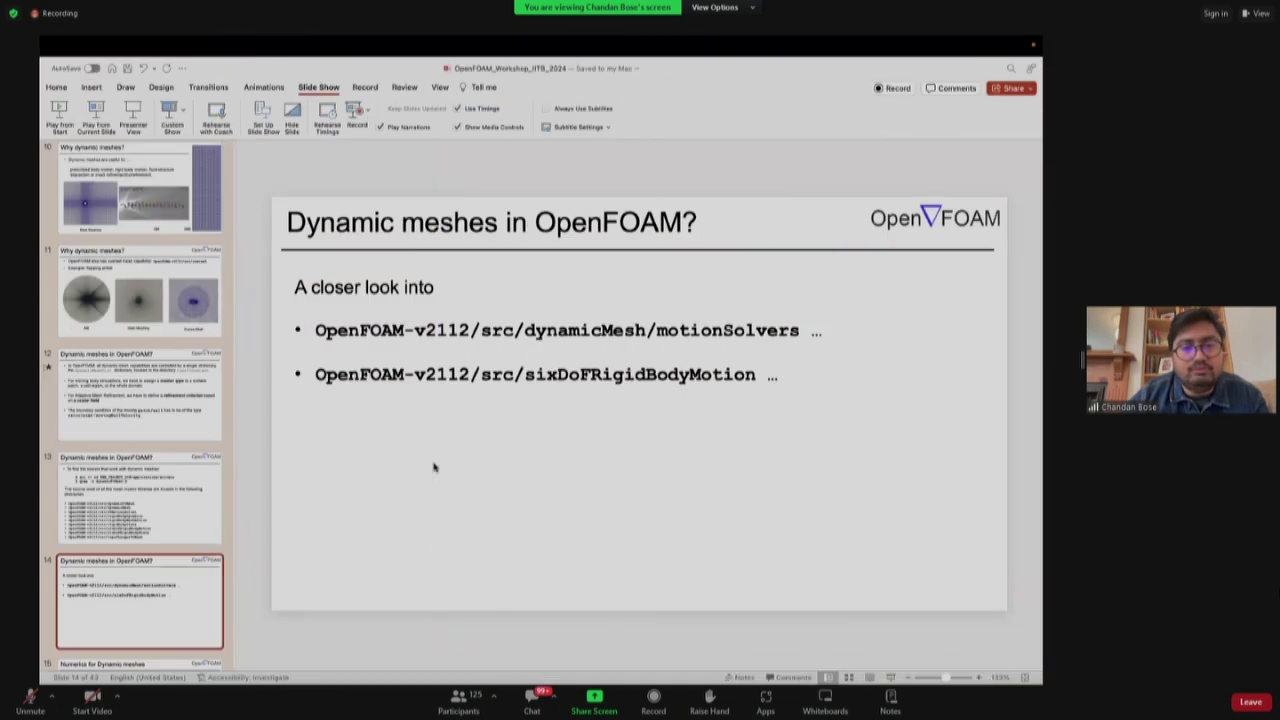
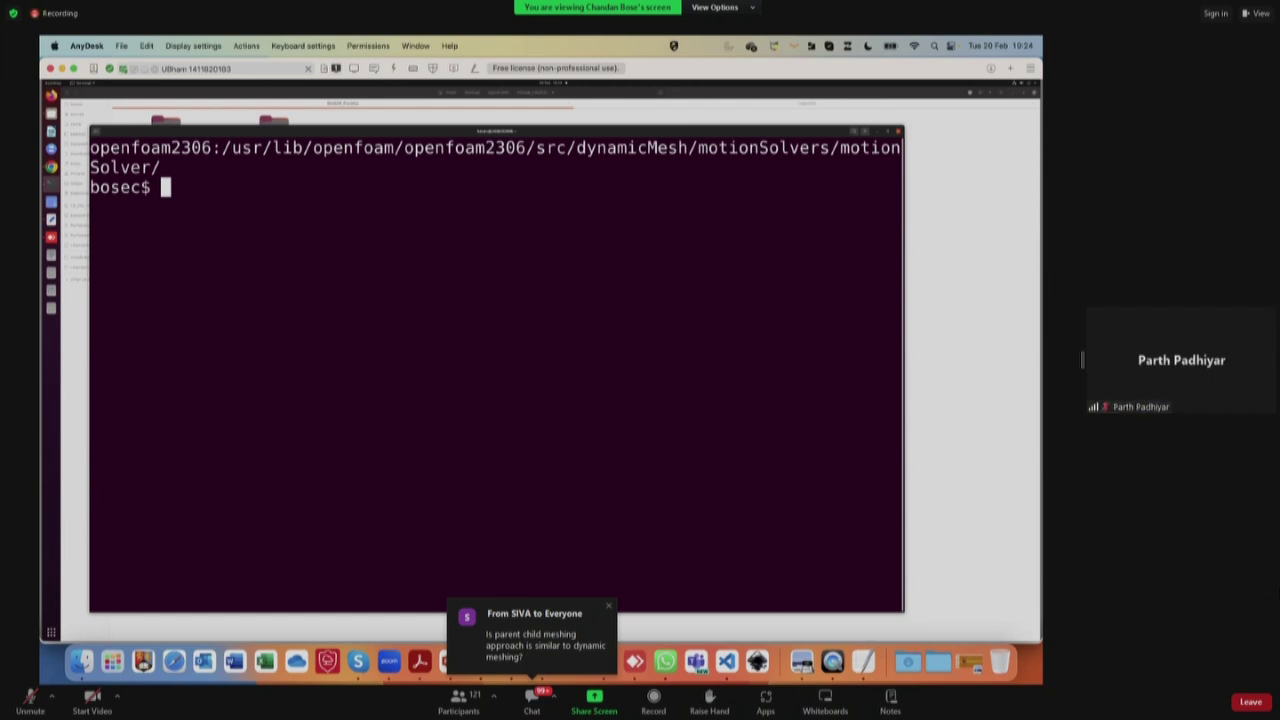
# Close the terminal window that covers the file manager on the remote desktop.
pyautogui.moveTo(364, 135); pyautogui.dragTo(397, 200)
pyautogui.hotkey('ctrl', 'shift', 'w')
pyautogui.press('Return')
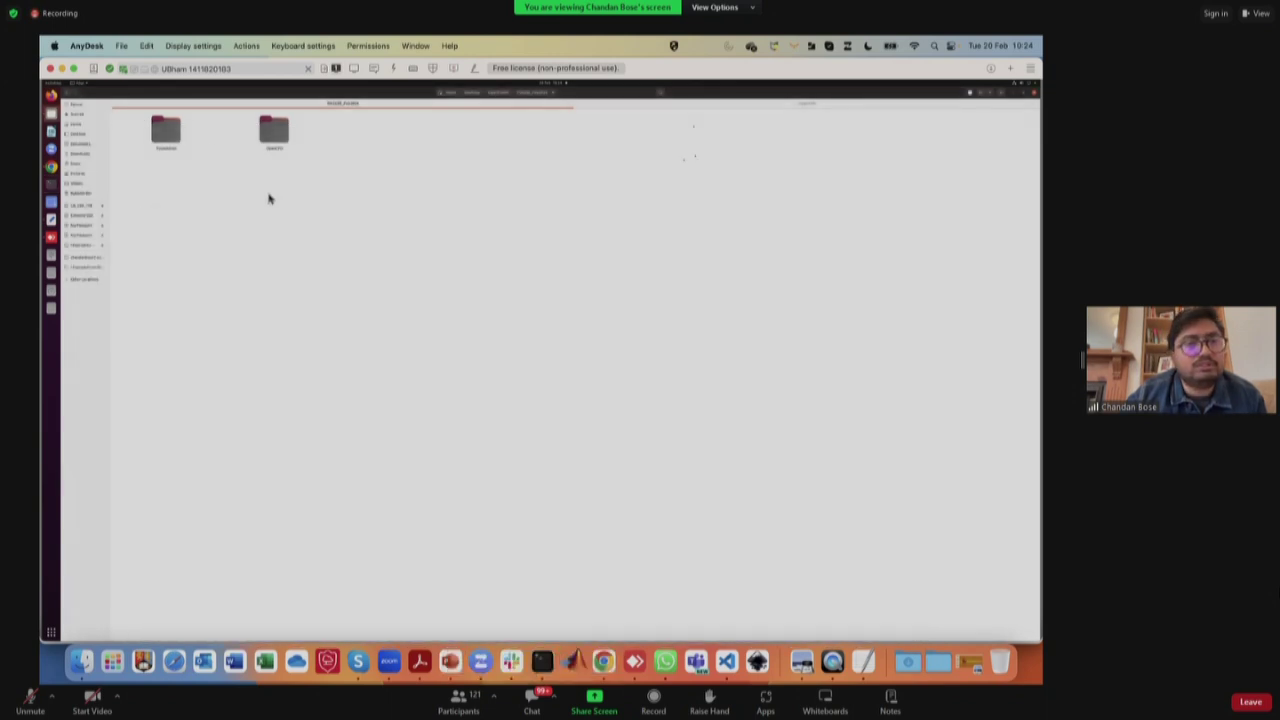
# Browse through the first tutorial folder into the moving airfoil folder and open its first subfolder.
pyautogui.doubleClick(166, 130)
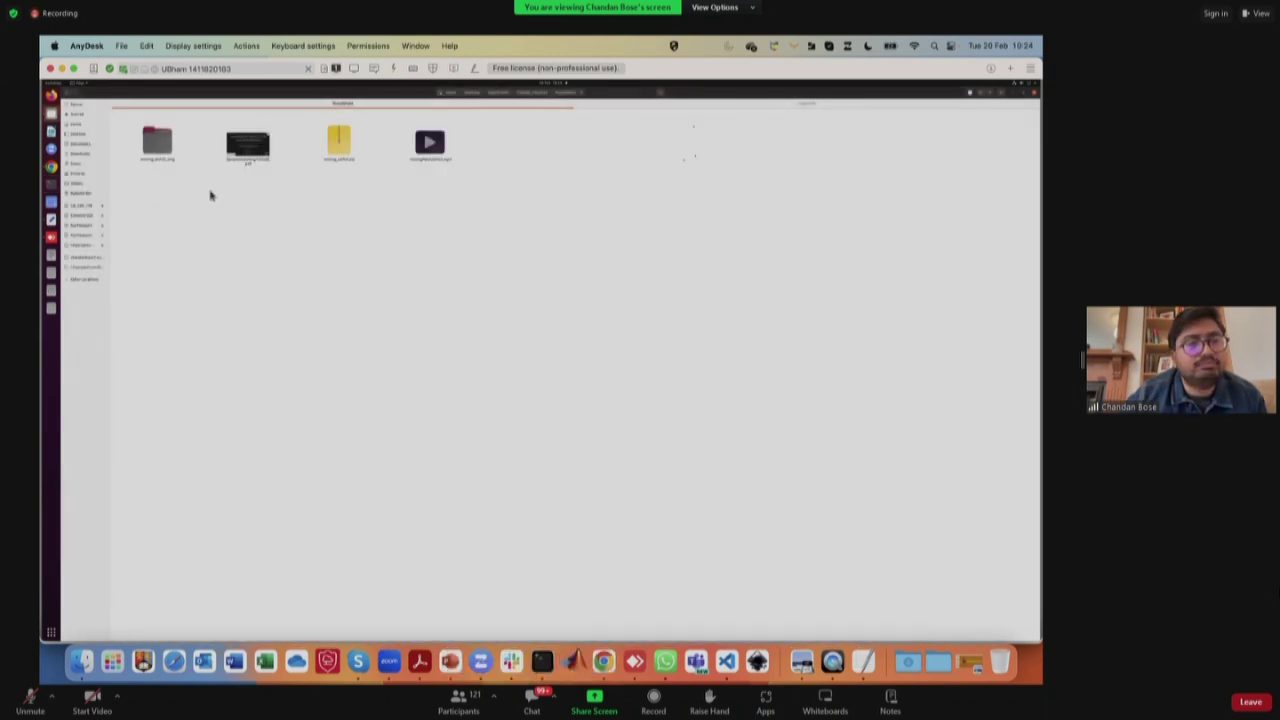
pyautogui.doubleClick(157, 141)
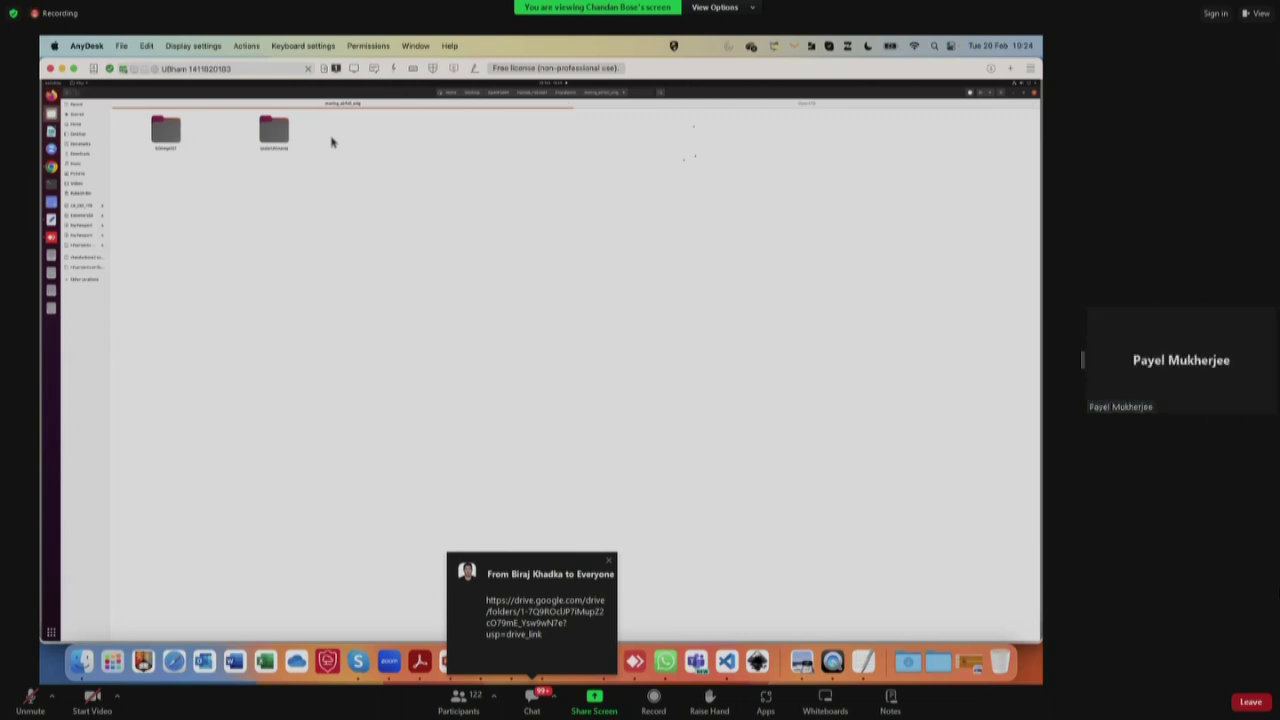
pyautogui.doubleClick(172, 134)
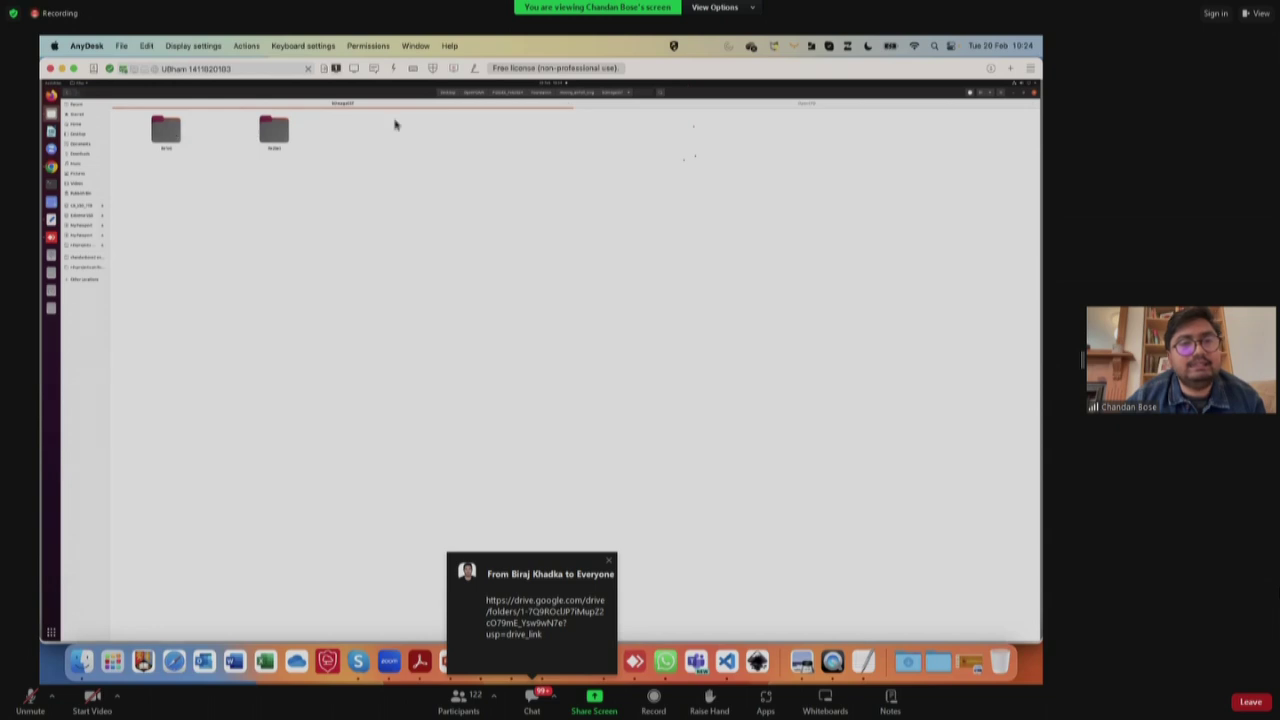
# Briefly uncover the run script behind the file manager, and revisit the moving airfoil folder before reopening its first subfolder.
pyautogui.moveTo(792, 98); pyautogui.dragTo(814, 163)
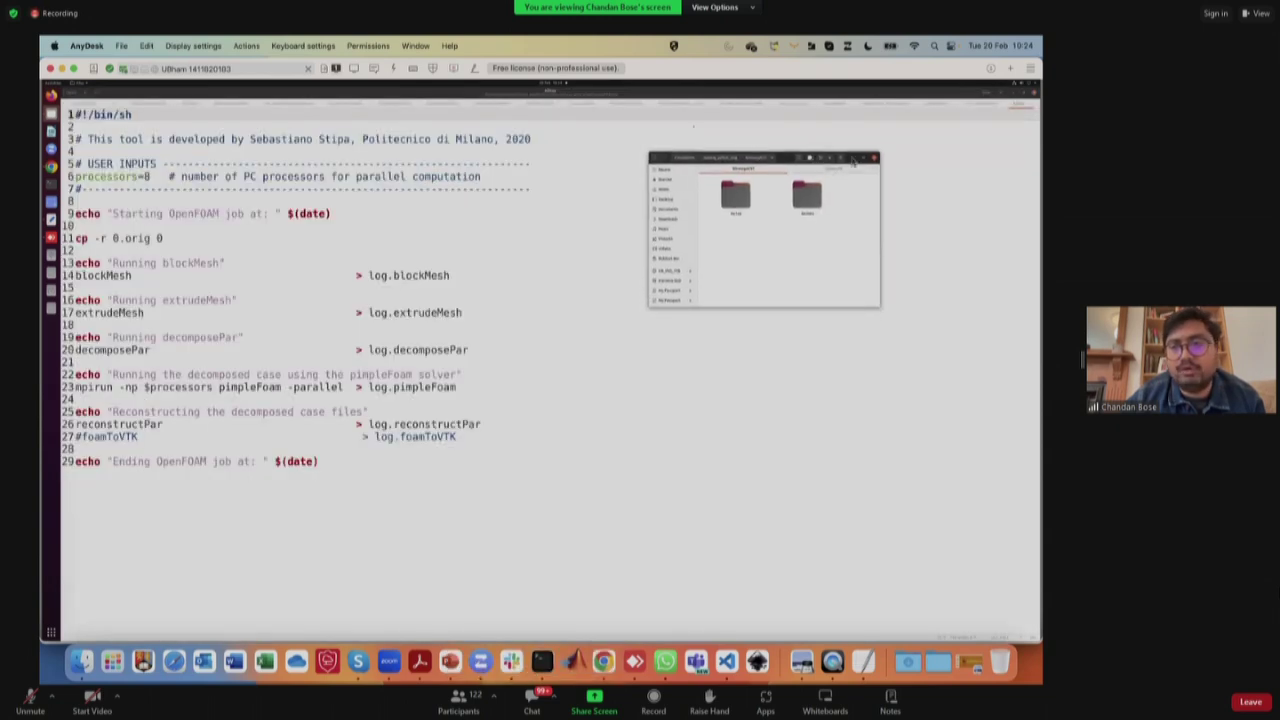
pyautogui.click(862, 158)
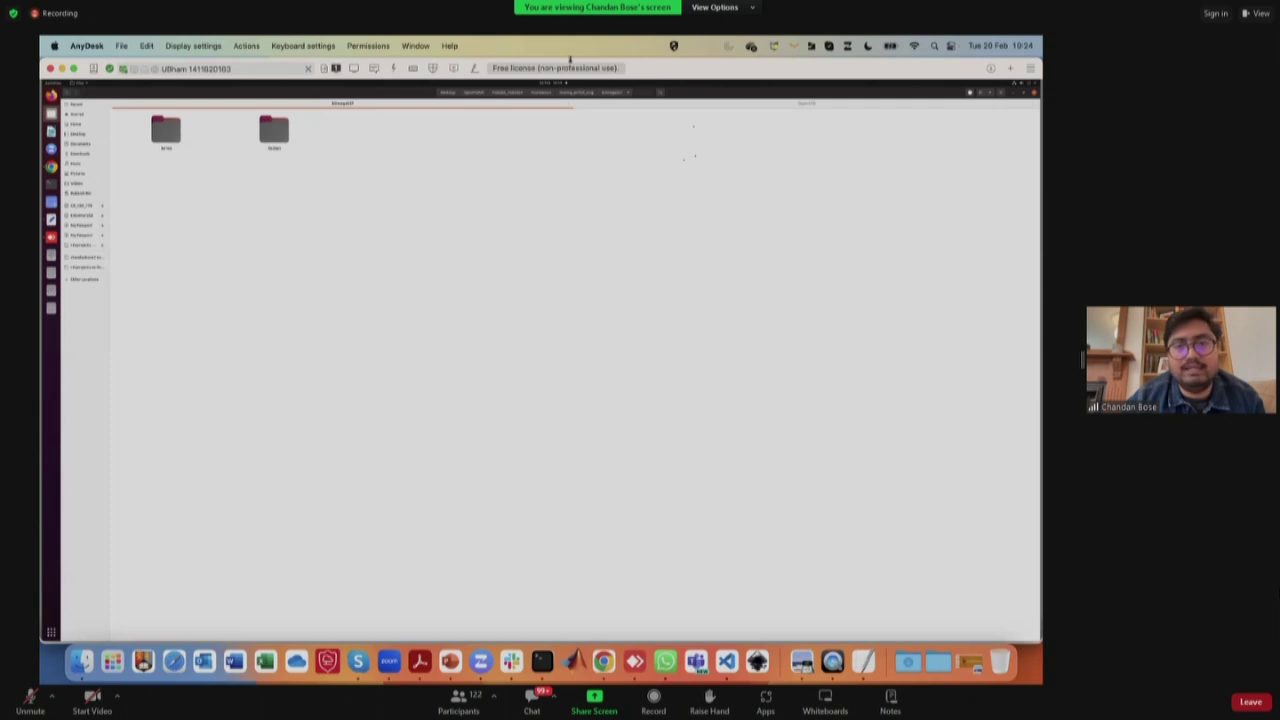
pyautogui.click(571, 93)
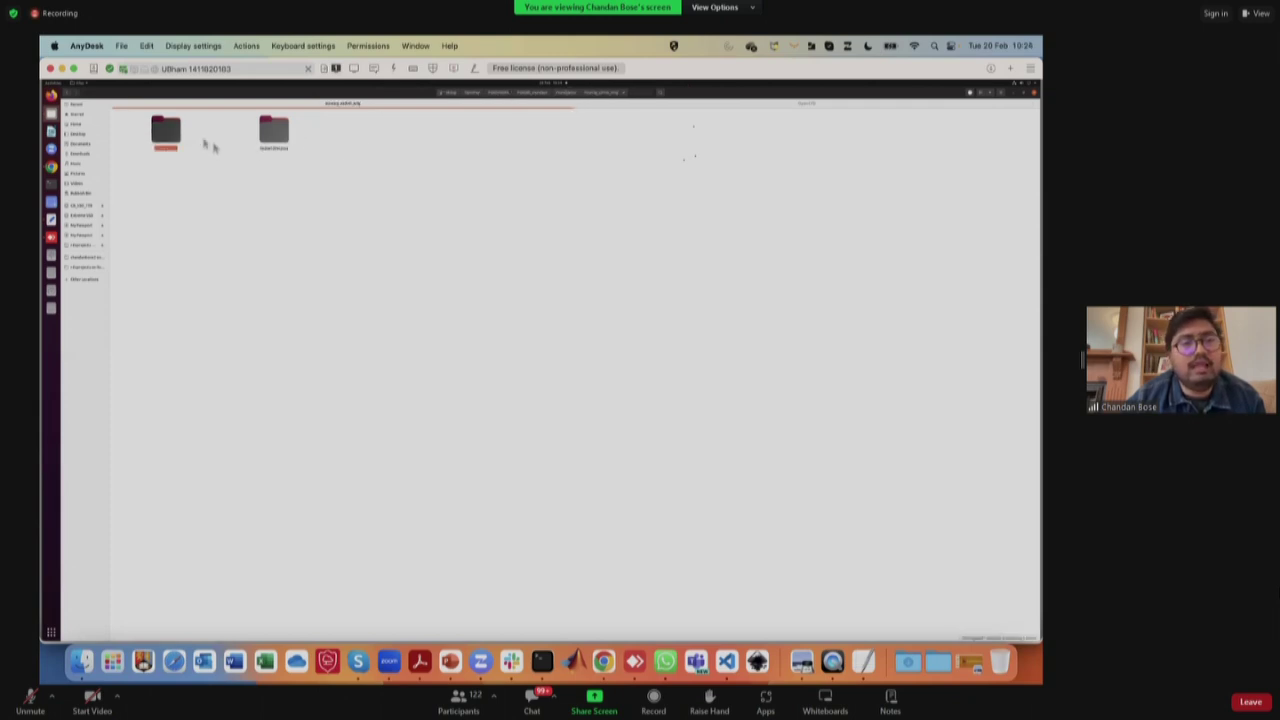
pyautogui.doubleClick(166, 130)
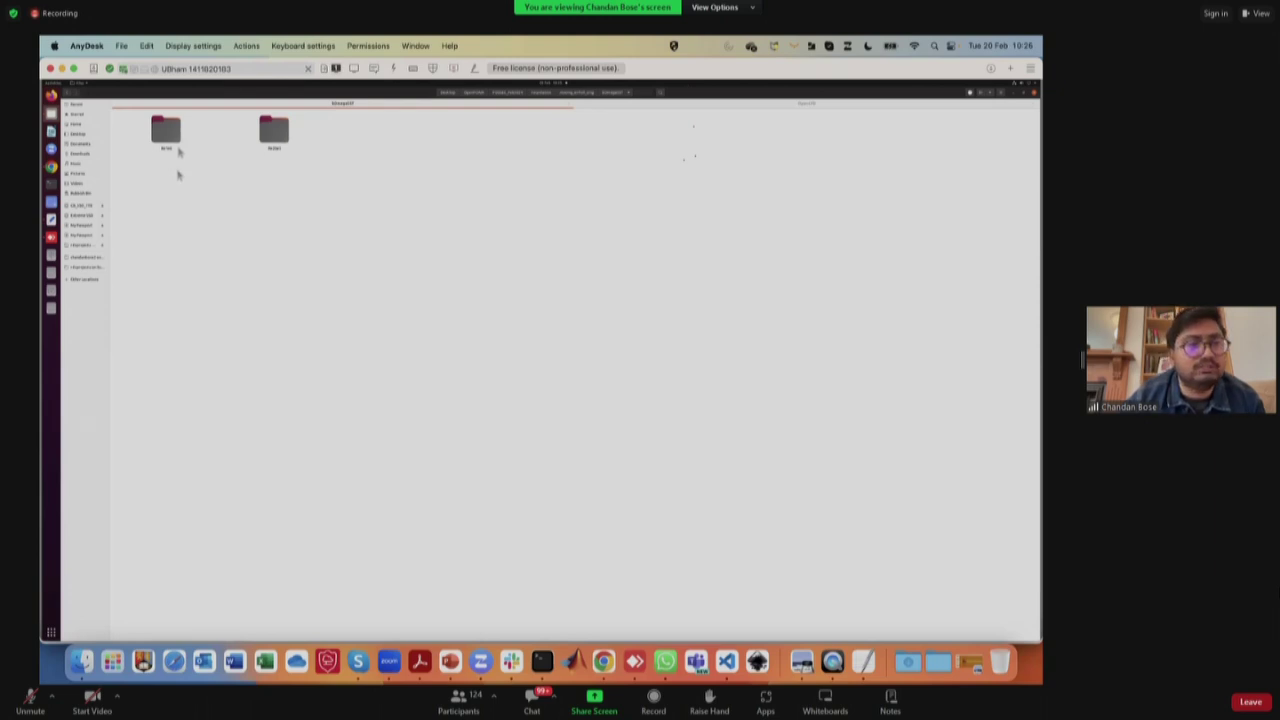
# Open the first case directory and view the field files in its 0.orig folder.
pyautogui.click(166, 143)
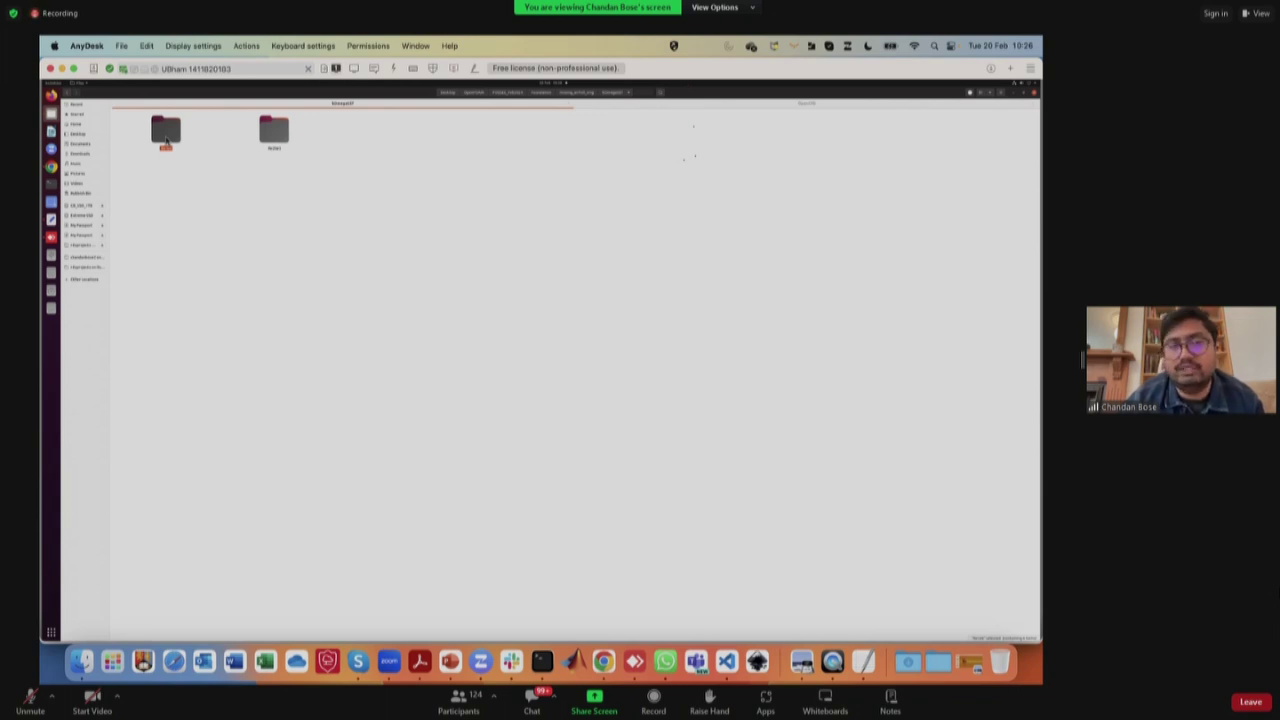
pyautogui.doubleClick(166, 136)
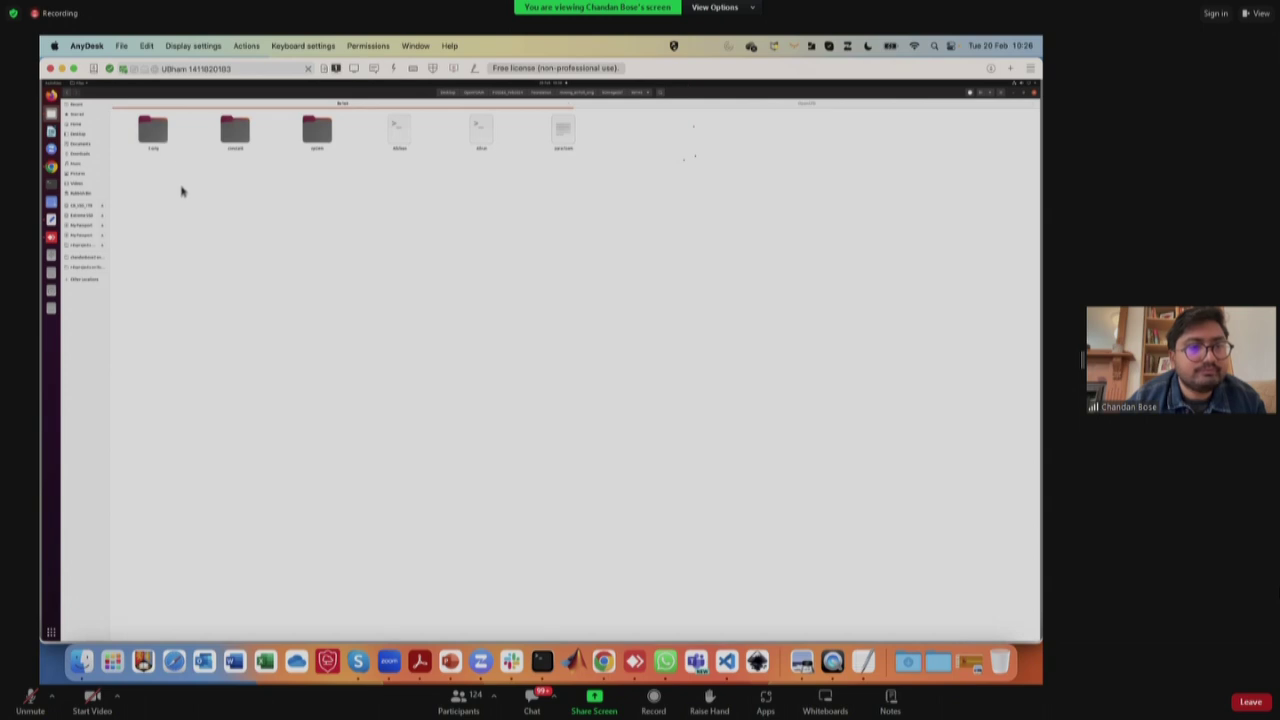
pyautogui.doubleClick(166, 140)
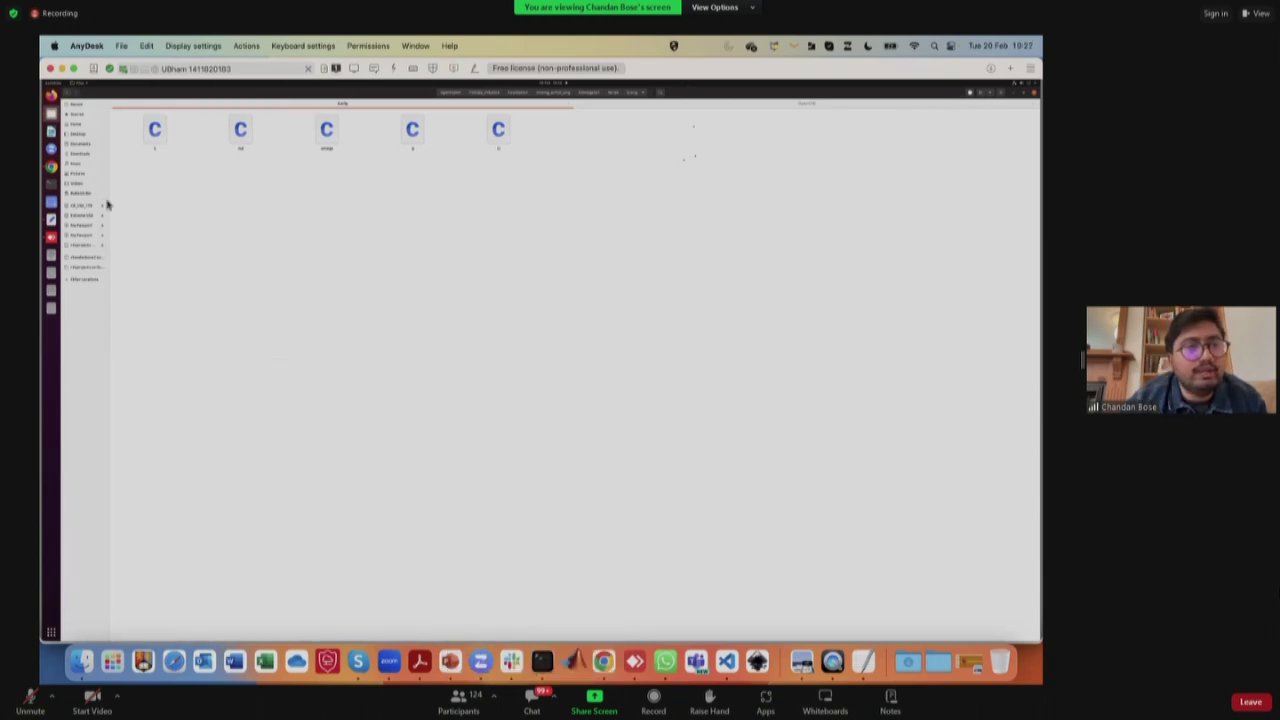
# Return to the case directory and open the dynamicMeshDict file from its constant folder.
pyautogui.click(67, 93)
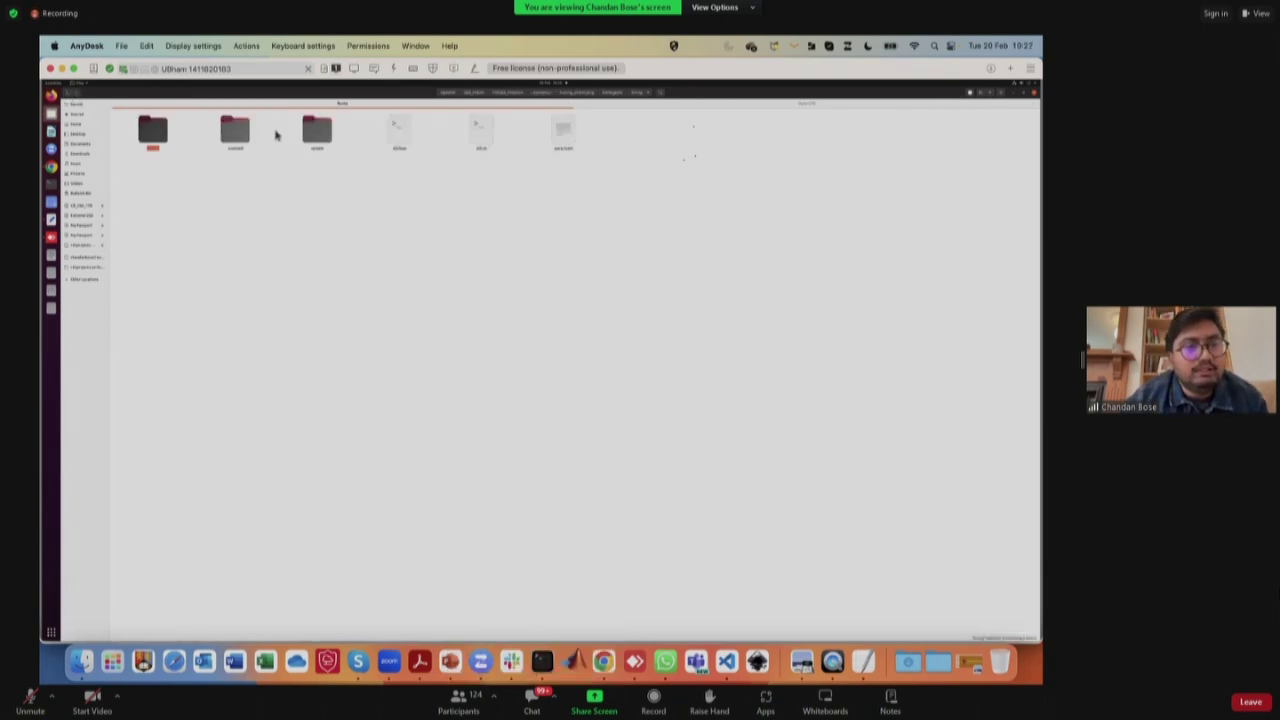
pyautogui.click(241, 131)
pyautogui.doubleClick(241, 131)
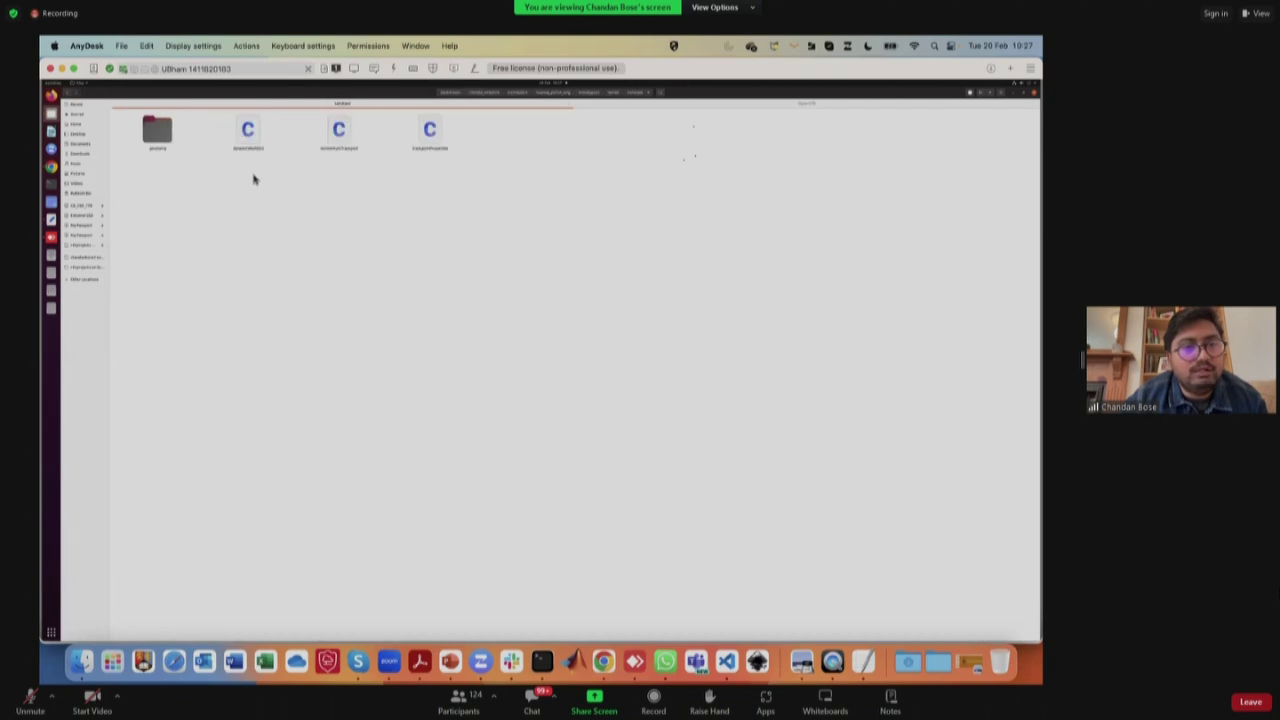
pyautogui.doubleClick(249, 134)
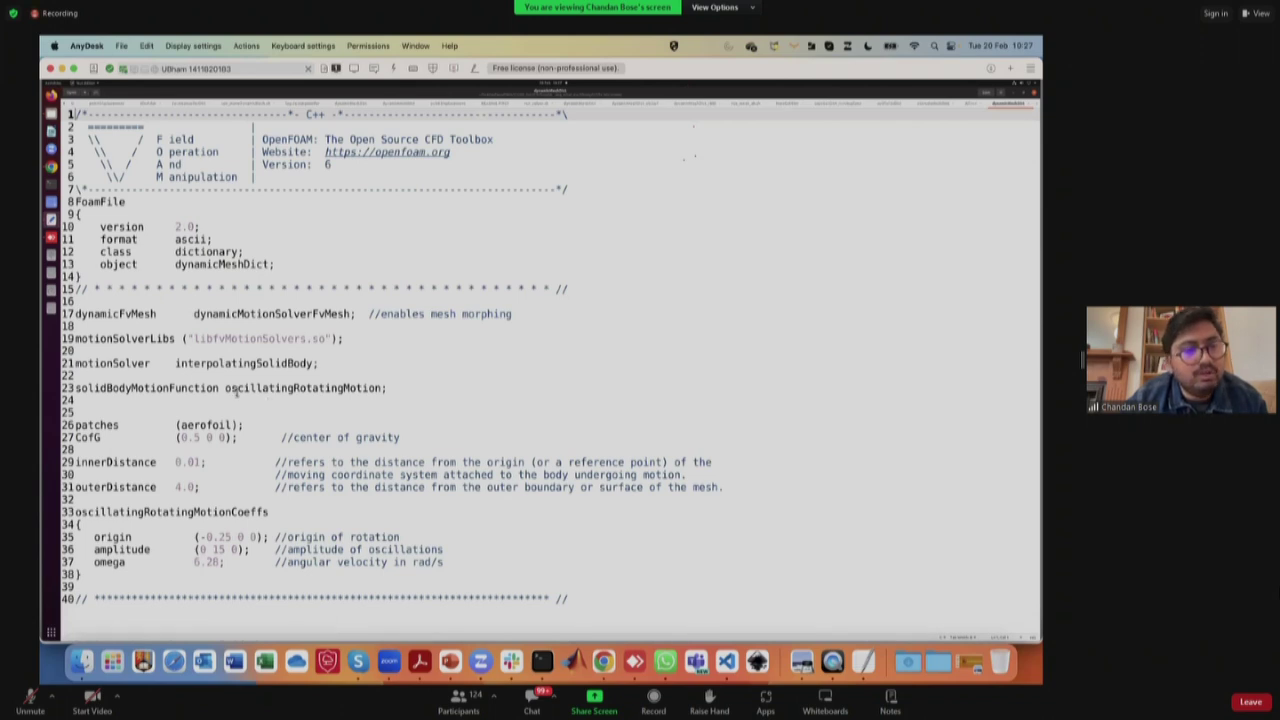
# Highlight the motion solver, the solid-body motion function, the centre of gravity and the oscillation omega in dynamicMeshDict.
pyautogui.moveTo(175, 362); pyautogui.dragTo(314, 363)
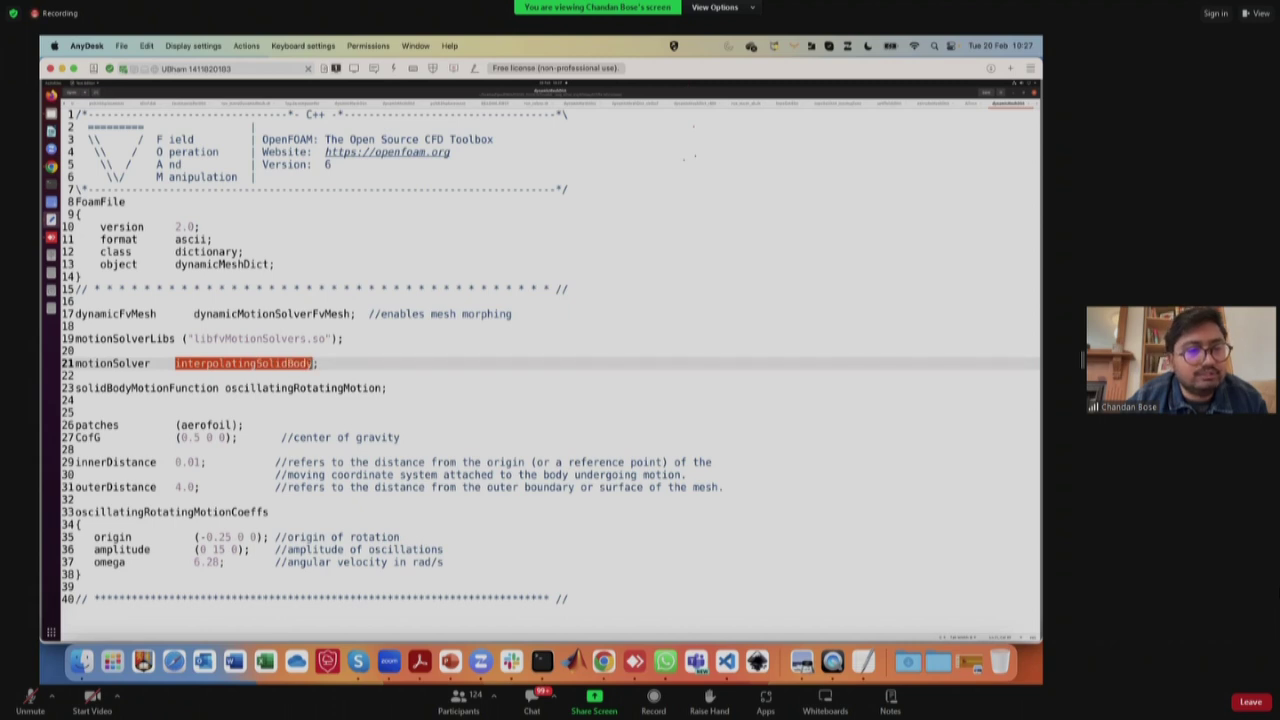
pyautogui.moveTo(224, 388); pyautogui.dragTo(377, 390)
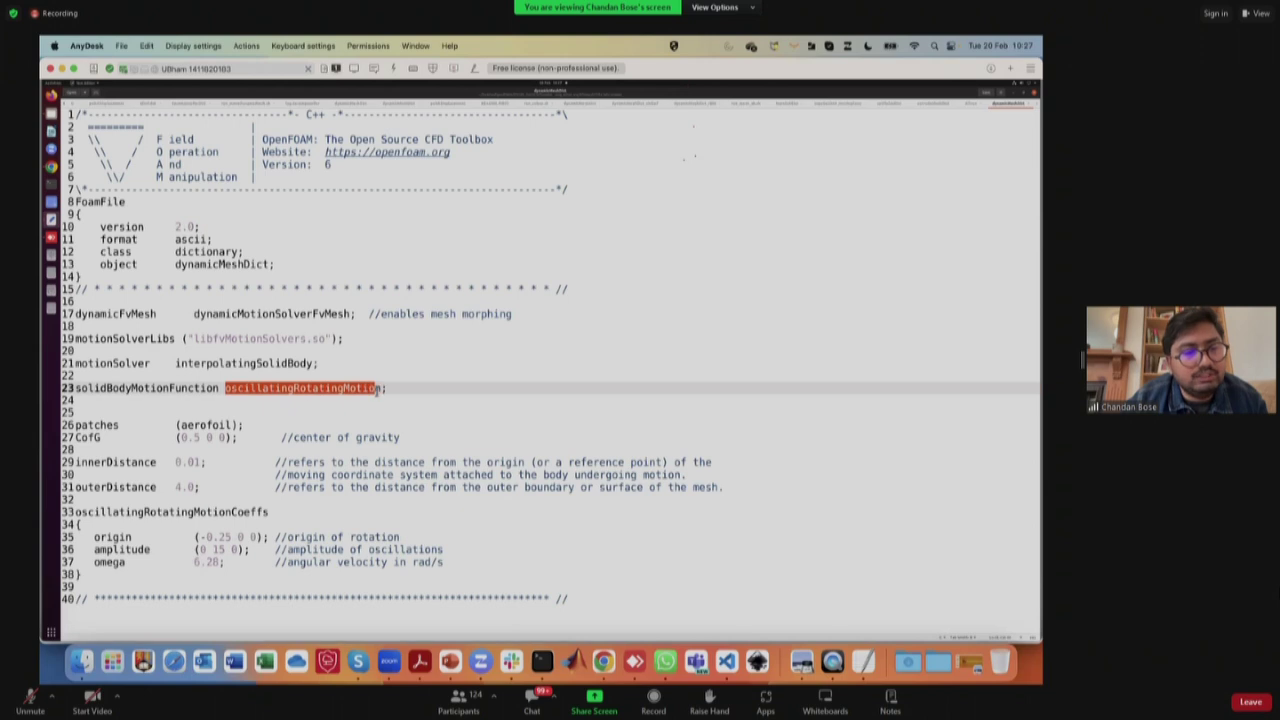
pyautogui.click(180, 425)
pyautogui.moveTo(180, 425)
pyautogui.mouseDown()
pyautogui.moveTo(232, 425)
pyautogui.moveTo(197, 437)
pyautogui.mouseUp()
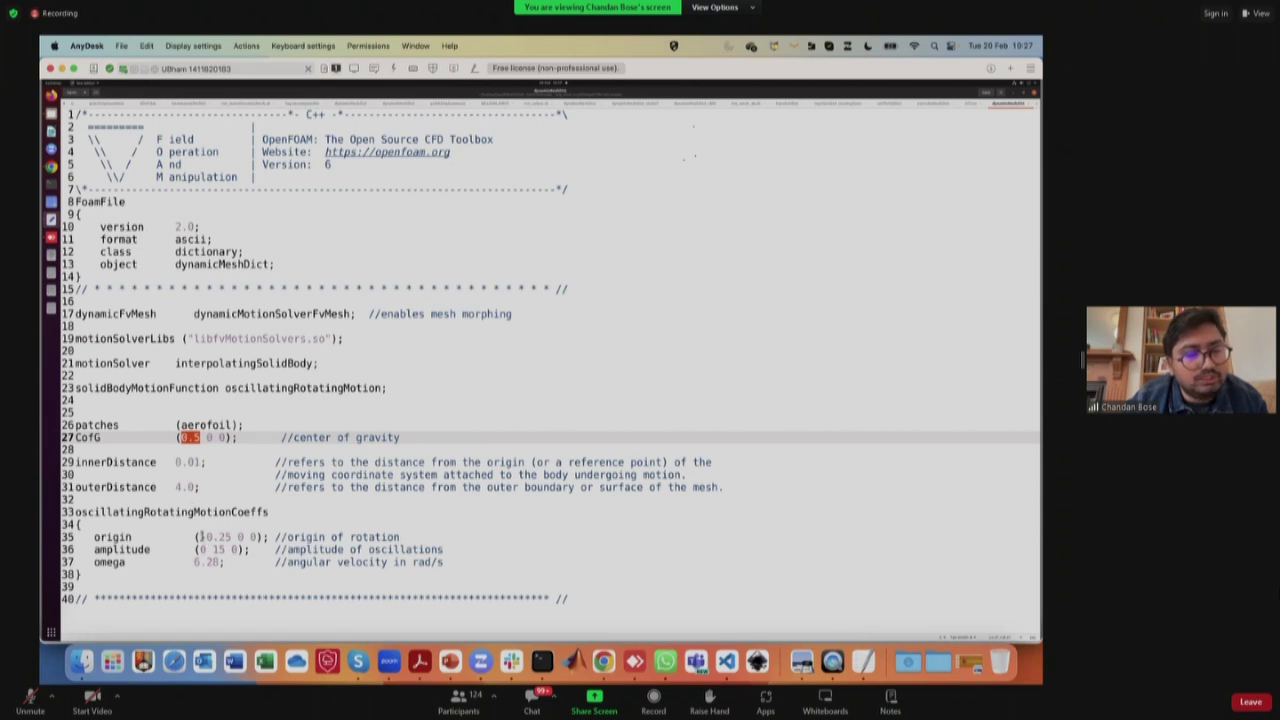
pyautogui.moveTo(199, 537); pyautogui.dragTo(220, 562)
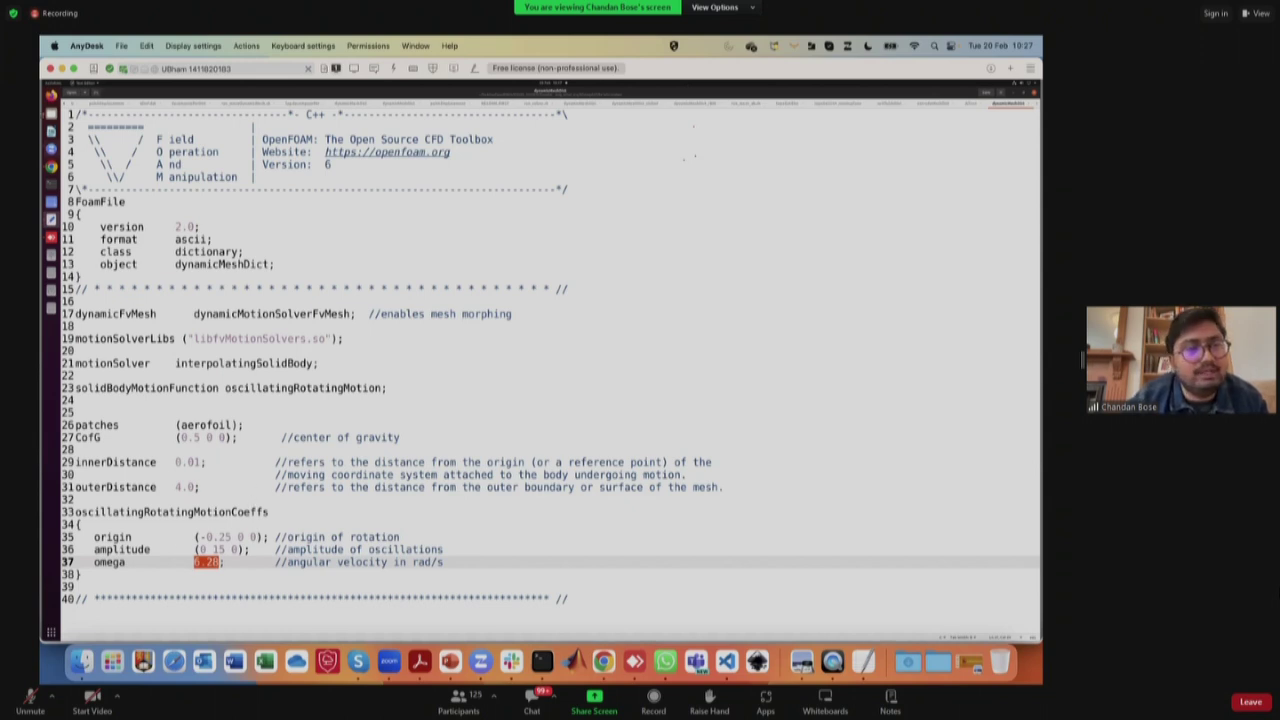
# Open the turbulenceProperties file from the constant folder and highlight its kOmegaSST model and RAS simulation type.
pyautogui.click(52, 131)
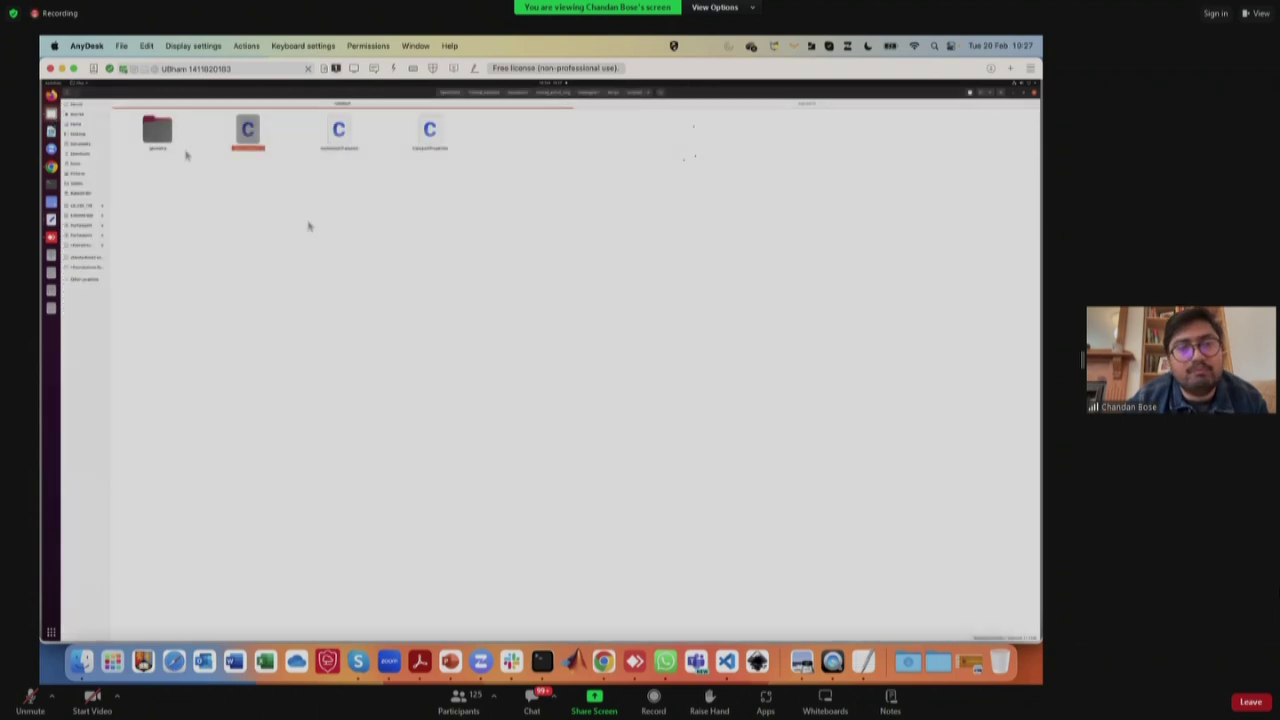
pyautogui.click(339, 135)
pyautogui.doubleClick(339, 132)
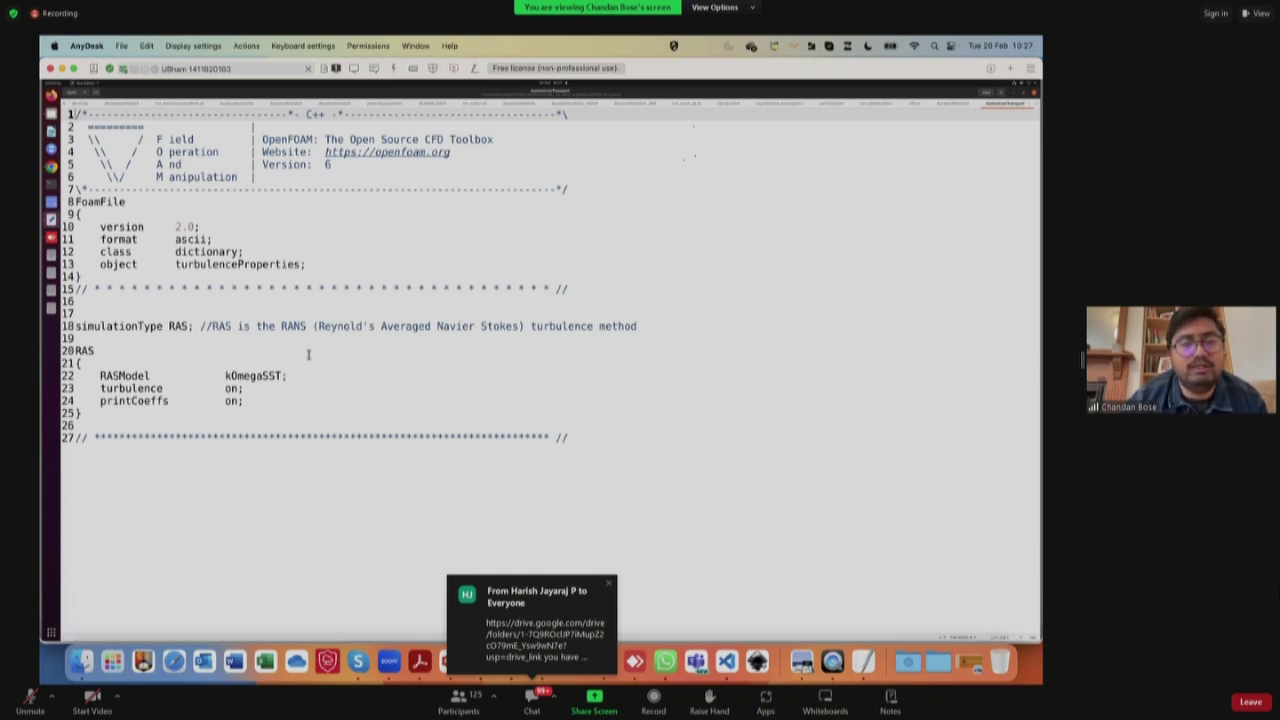
pyautogui.moveTo(225, 376); pyautogui.dragTo(295, 376)
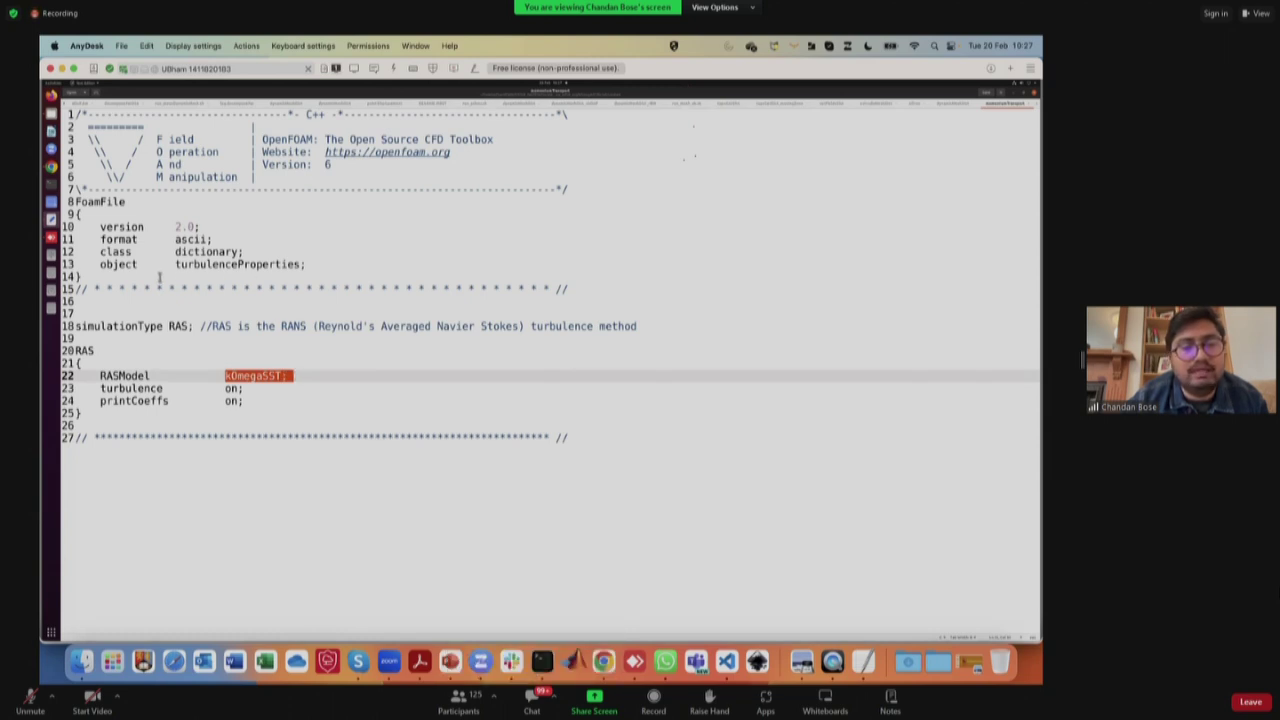
pyautogui.moveTo(168, 326); pyautogui.dragTo(190, 326)
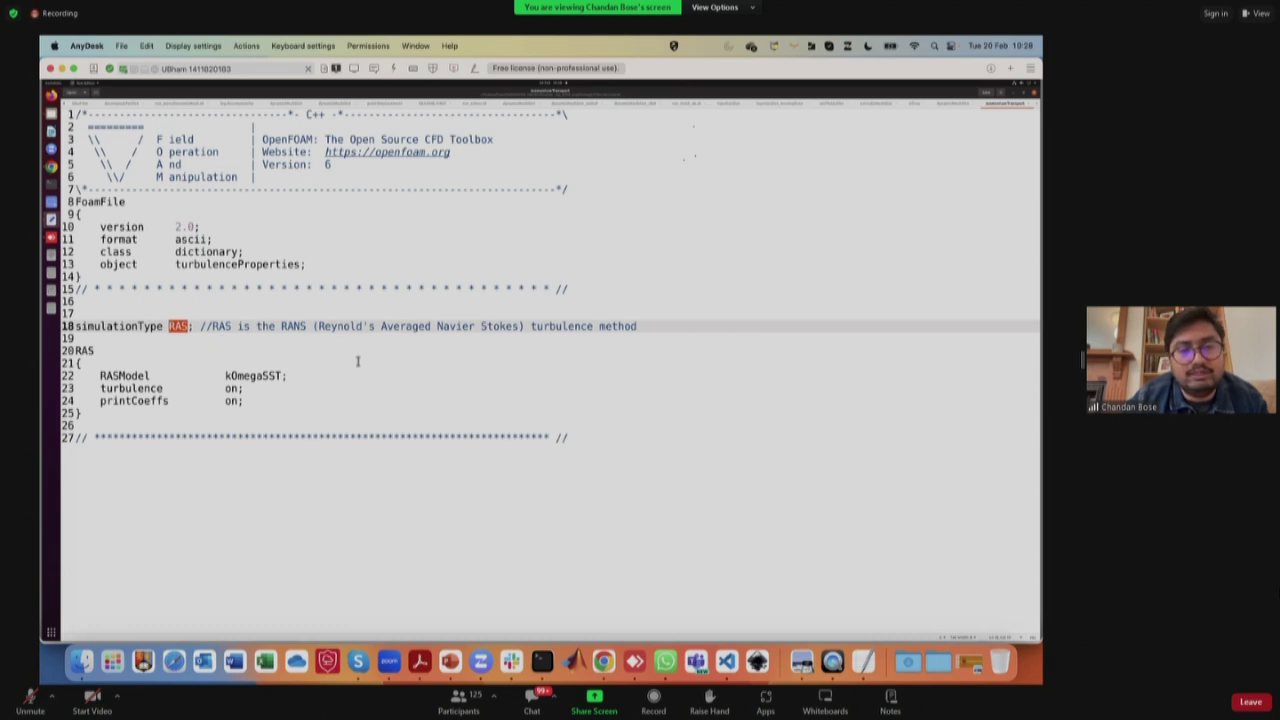
# View the transportProperties file from the constant folder, highlight the dimensions of nu, and return to the file manager.
pyautogui.click(51, 113)
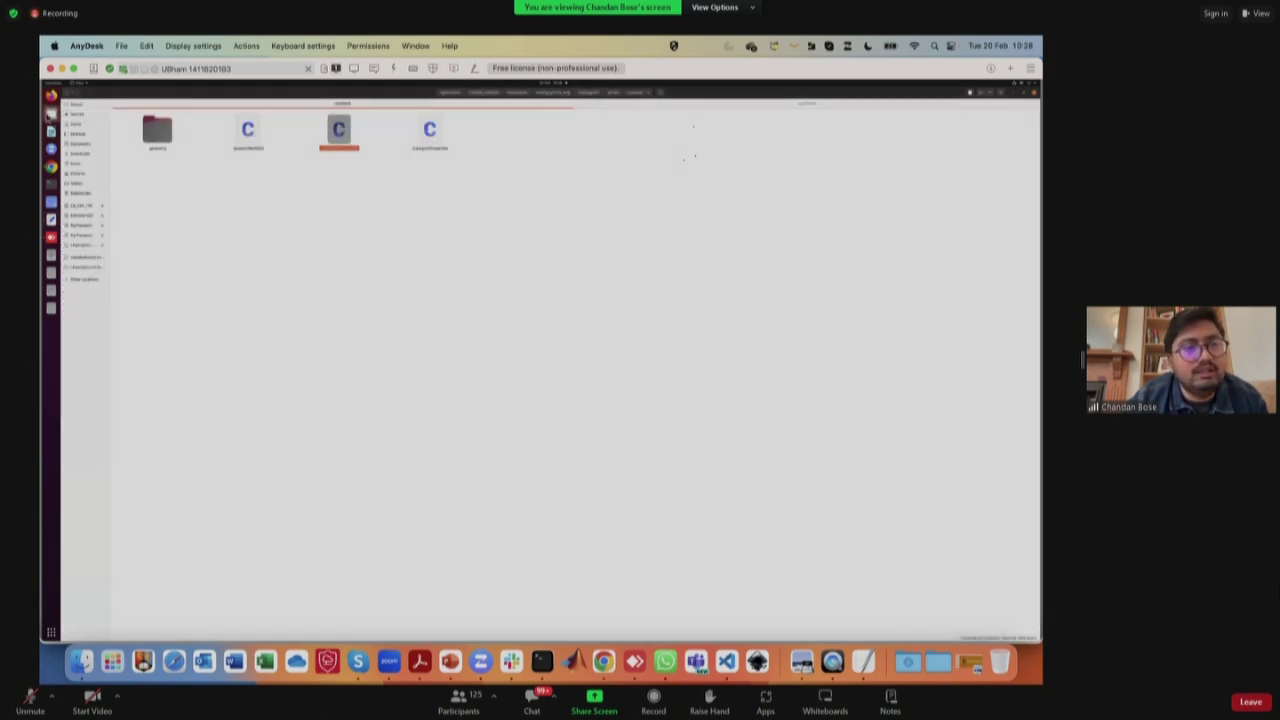
pyautogui.doubleClick(432, 140)
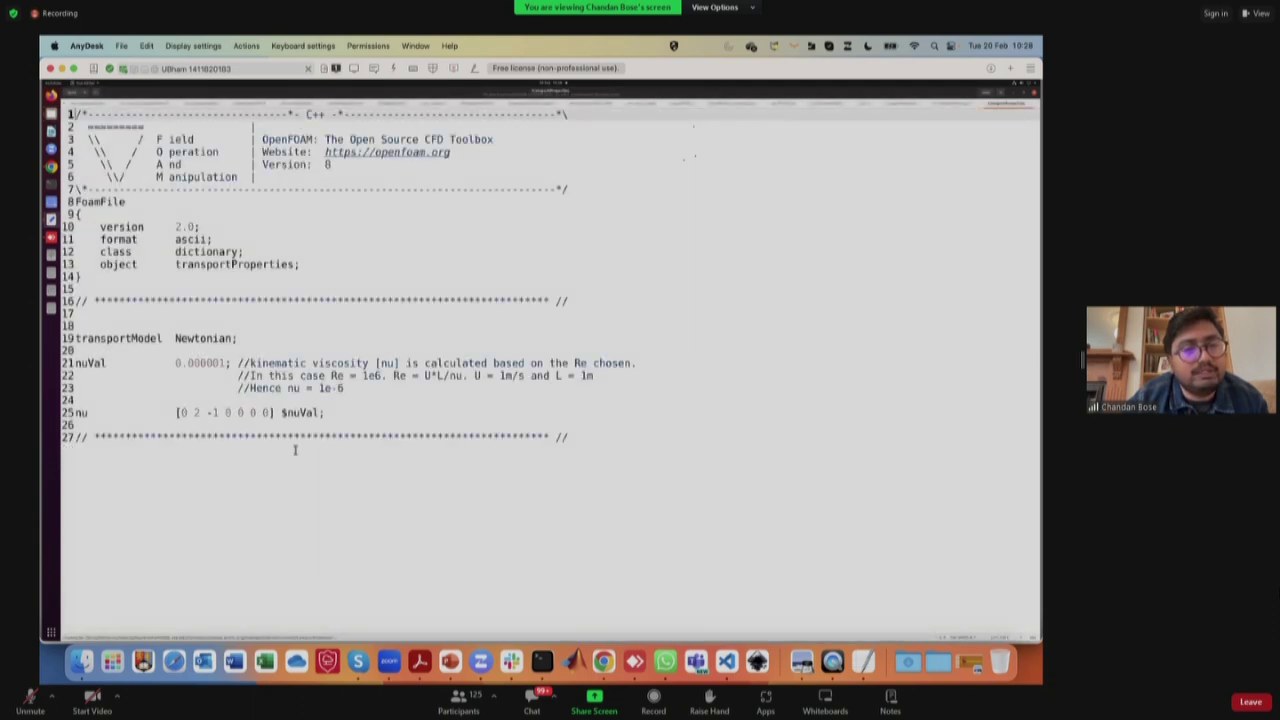
pyautogui.click(181, 413)
pyautogui.moveTo(181, 413); pyautogui.dragTo(258, 413)
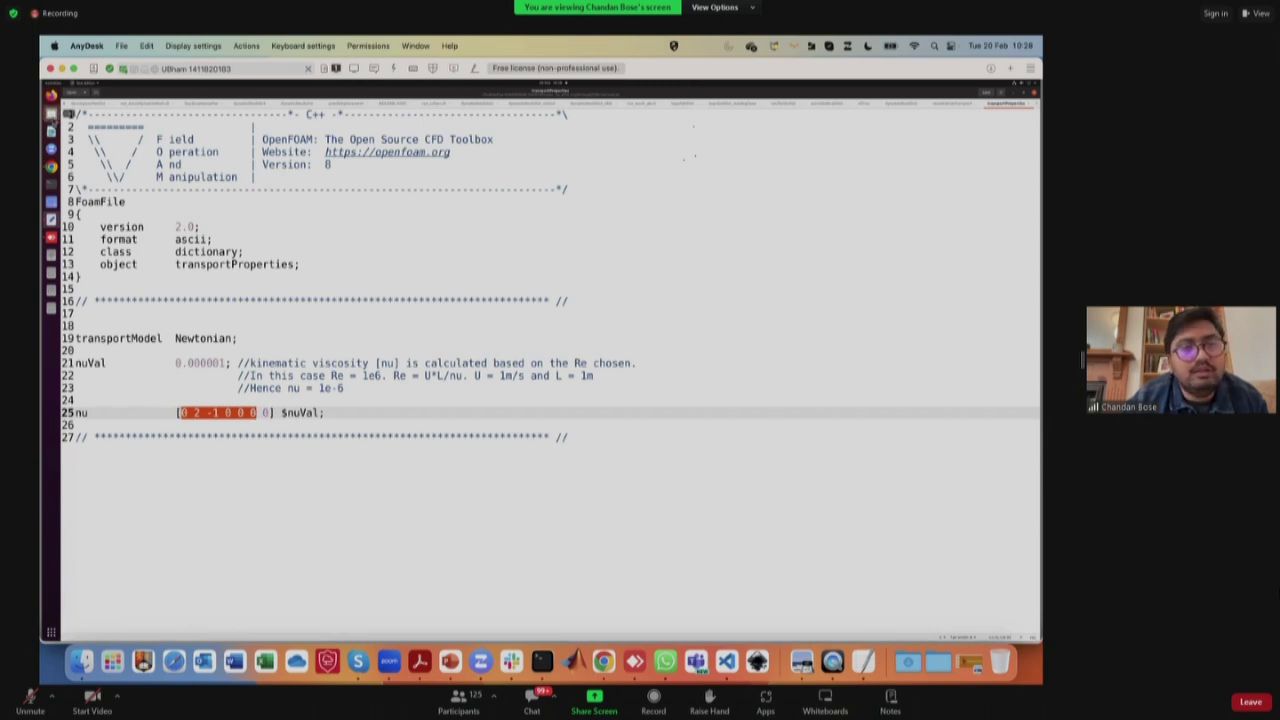
pyautogui.hotkey('ctrl', 'q')
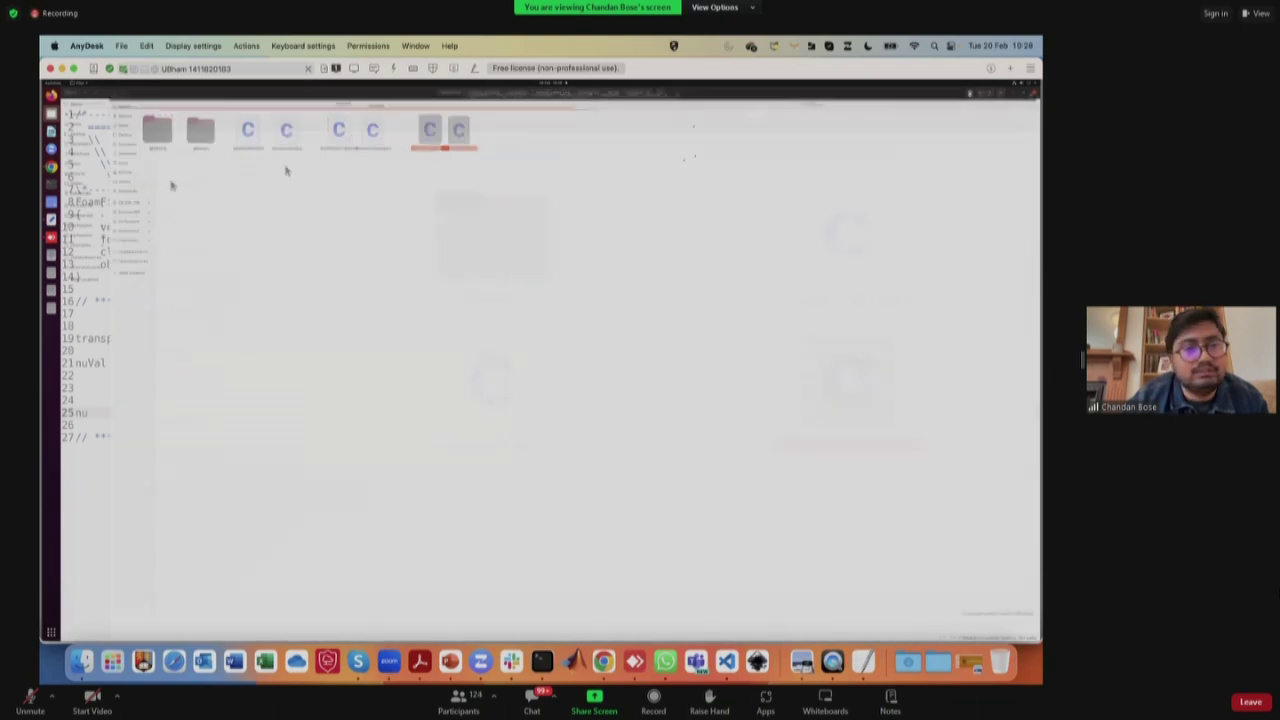
# Look through the case's system folder and open the run script from the case directory.
pyautogui.click(68, 96)
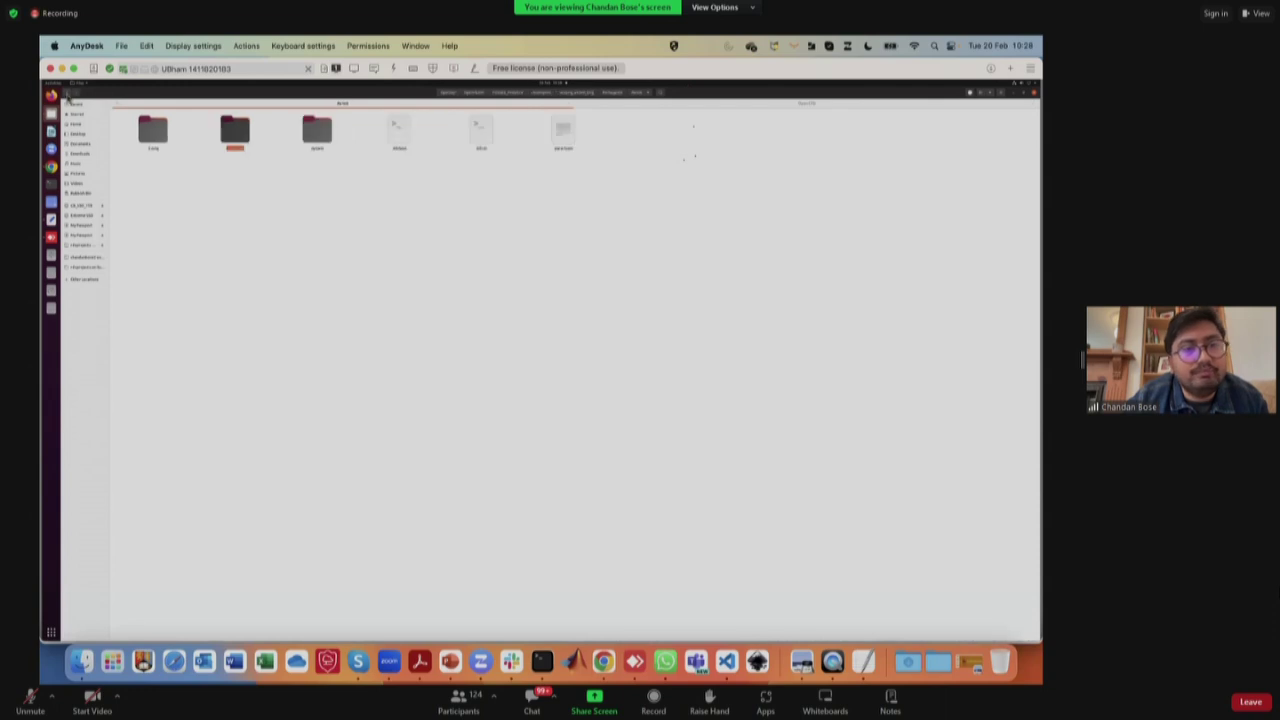
pyautogui.doubleClick(320, 128)
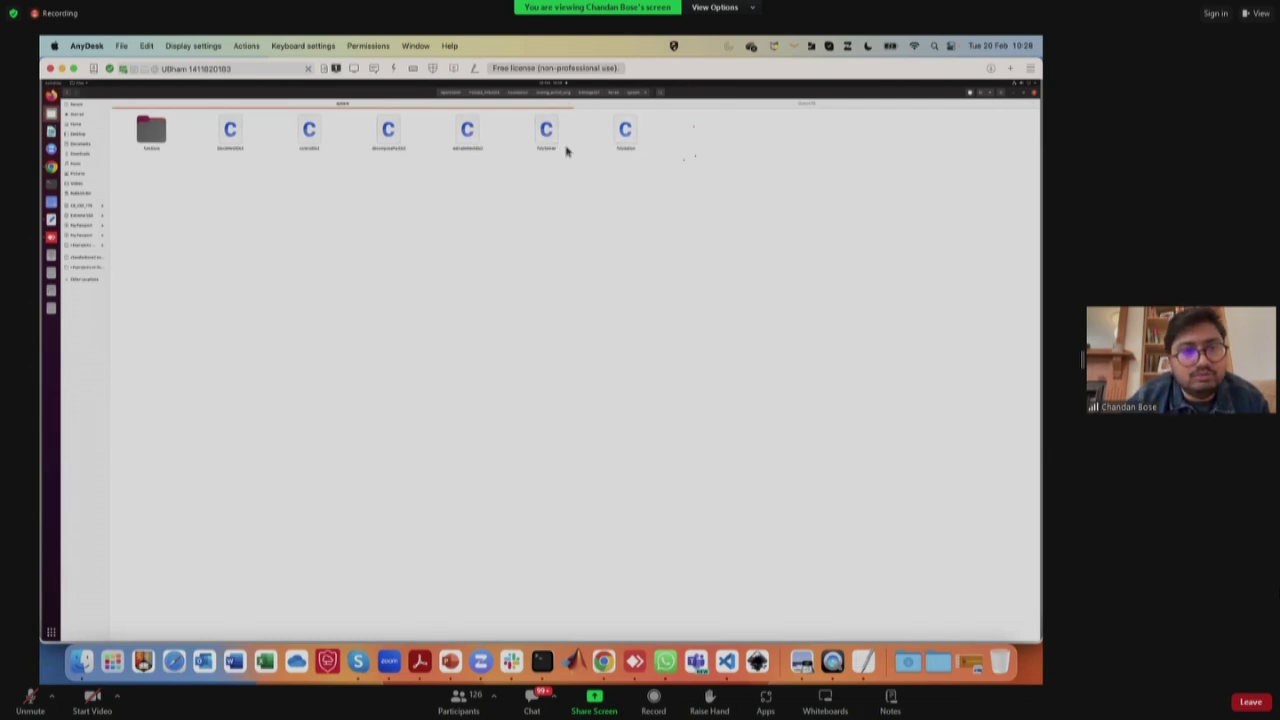
pyautogui.click(70, 93)
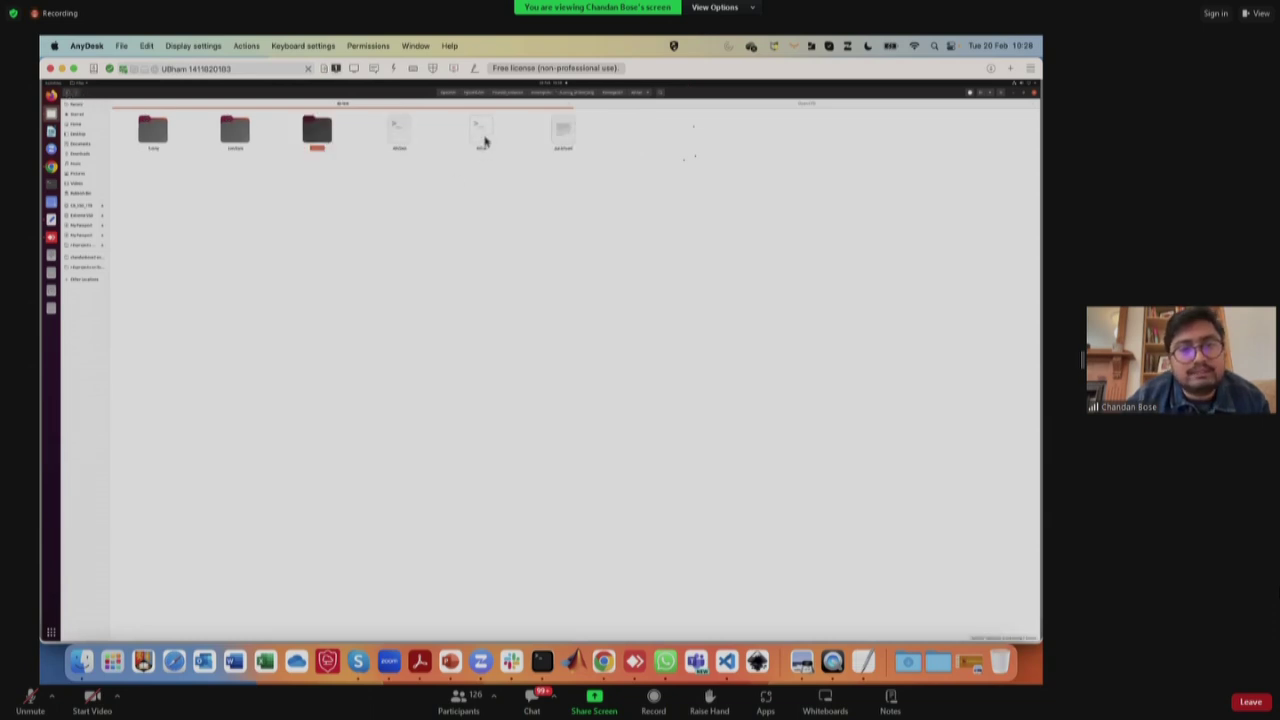
pyautogui.doubleClick(484, 141)
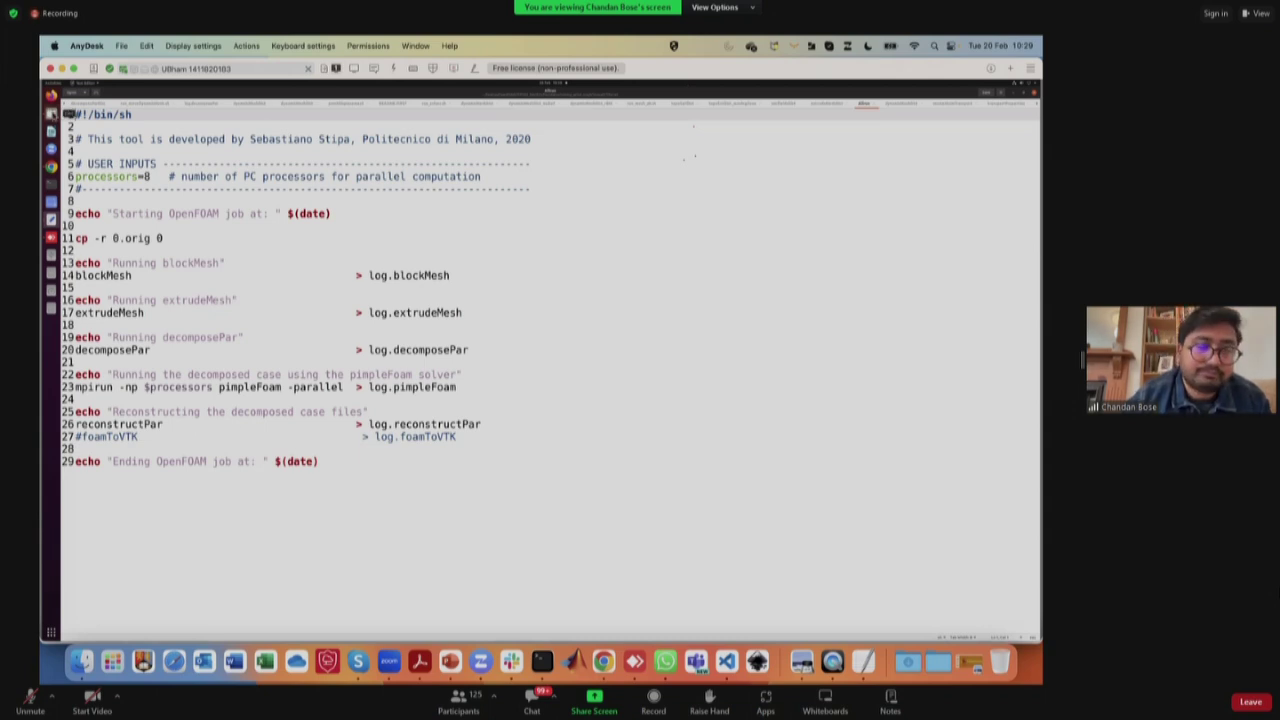
# Return to the case directory and reopen dynamicMeshDict from its constant folder.
pyautogui.click(52, 114)
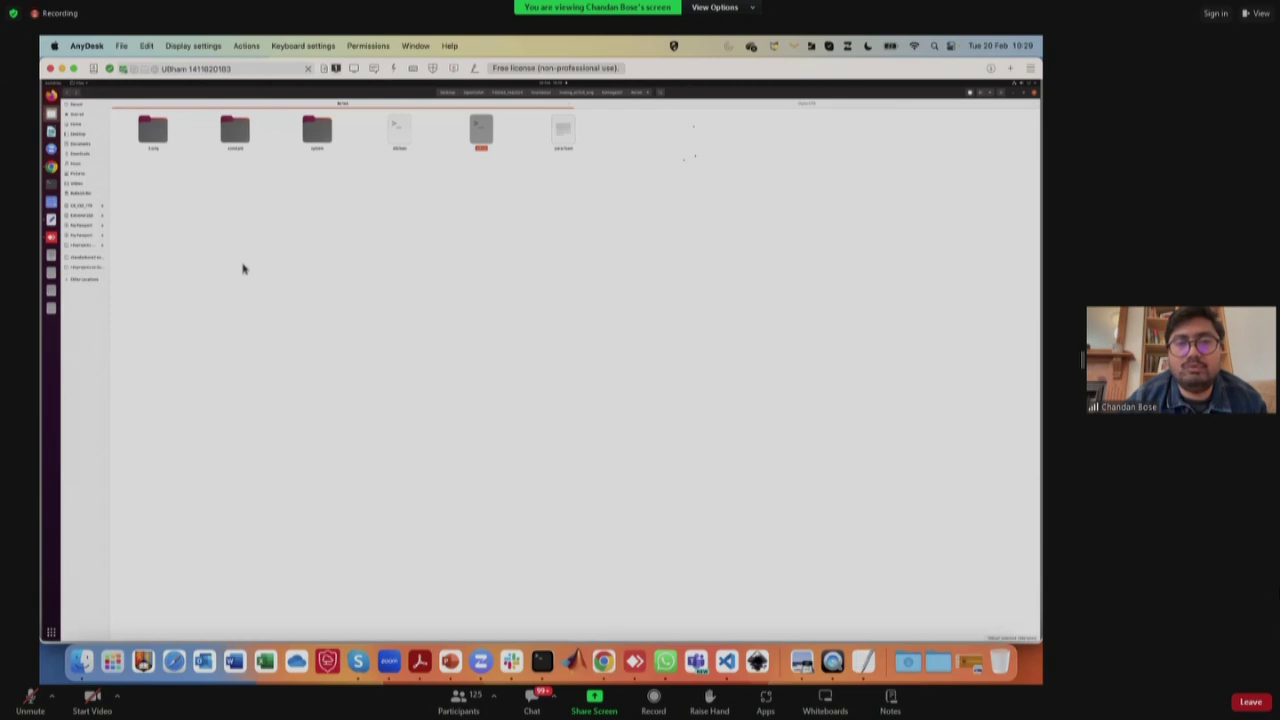
pyautogui.doubleClick(236, 131)
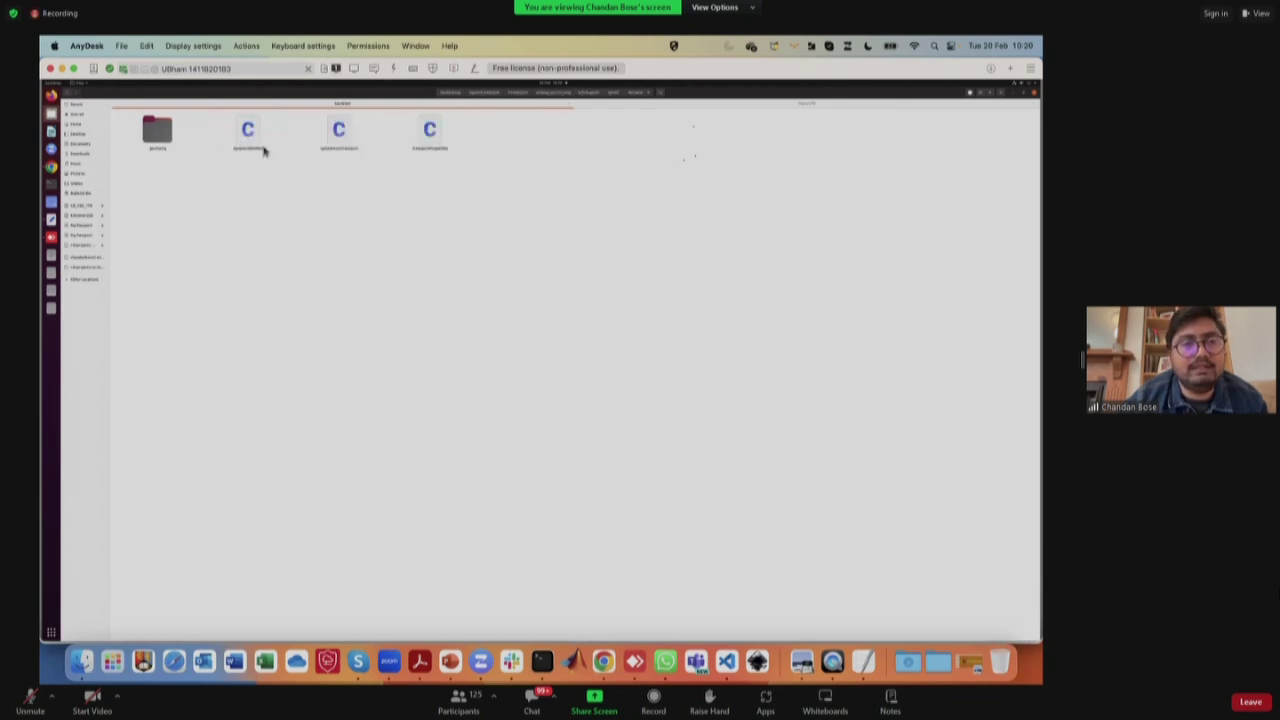
pyautogui.doubleClick(249, 129)
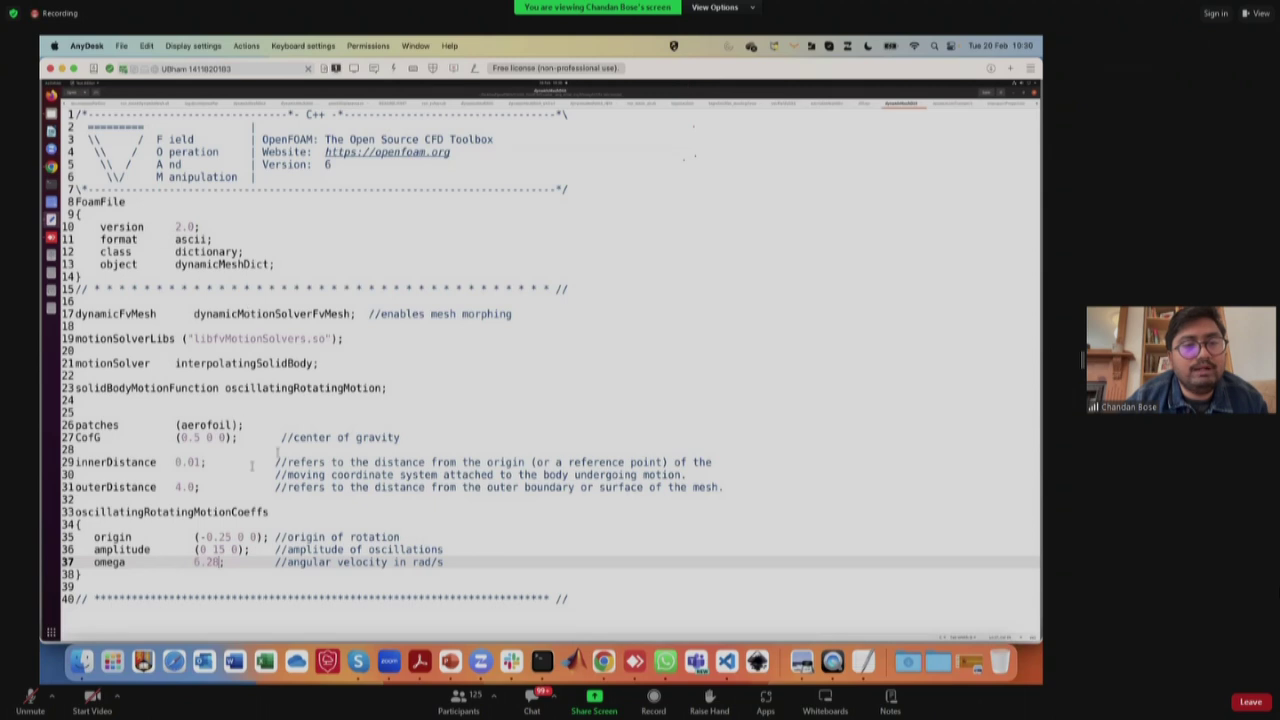